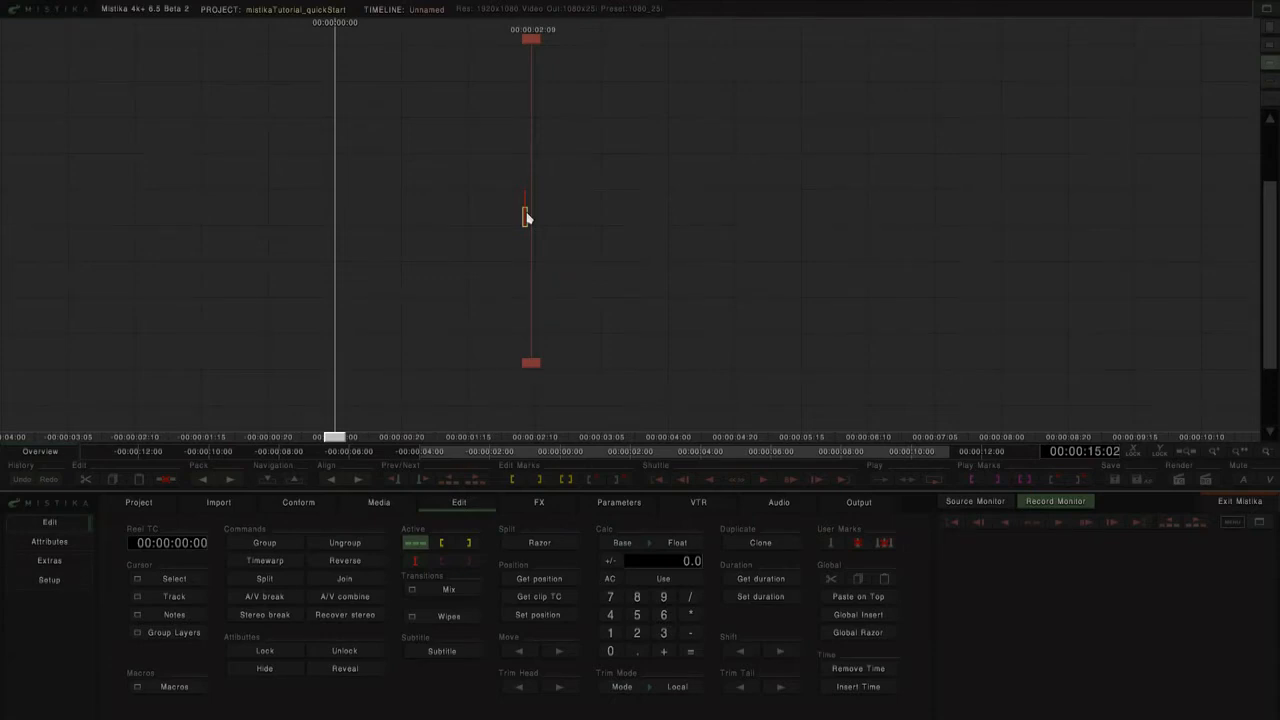
Place the edit cursor in empty timeline space and open the /MATERIAL/stuff folder for importing.
{"action": "left_click_drag", "start_coordinate": [531, 215], "coordinate": [537, 216]}
{"action": "left_click", "coordinate": [618, 243]}
{"action": "left_click", "coordinate": [219, 503]}
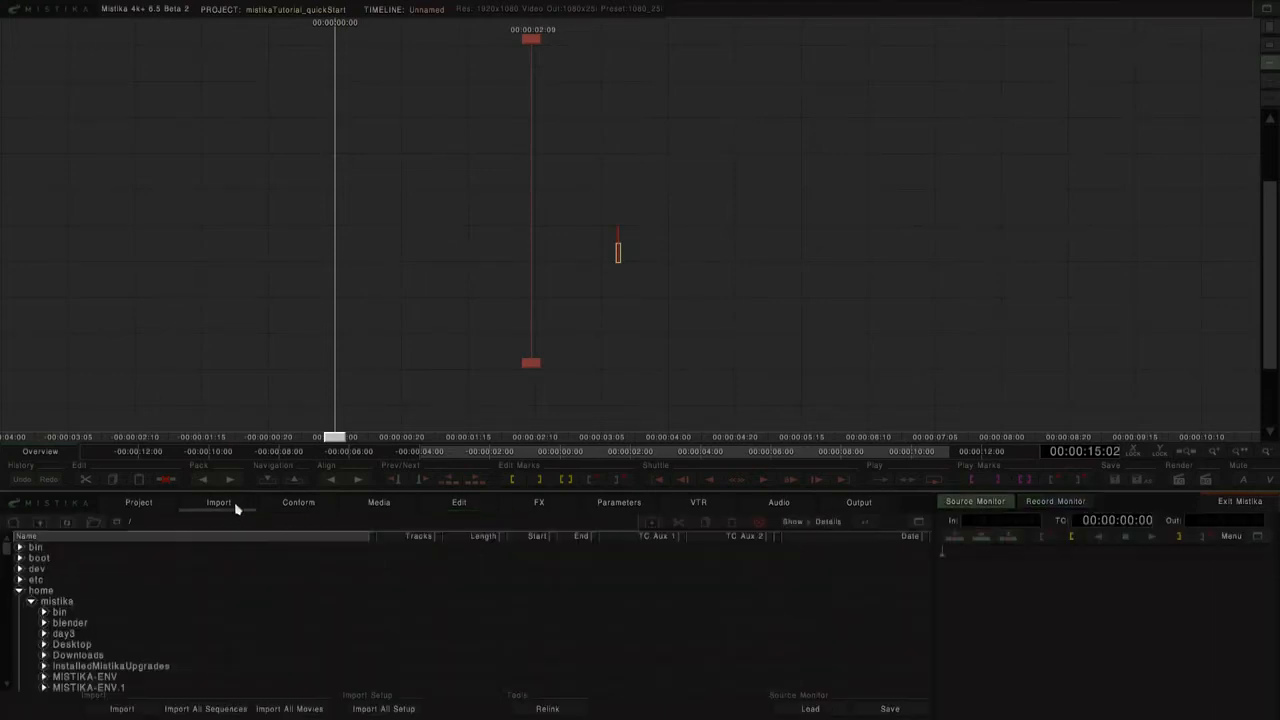
{"action": "left_click", "coordinate": [19, 592]}
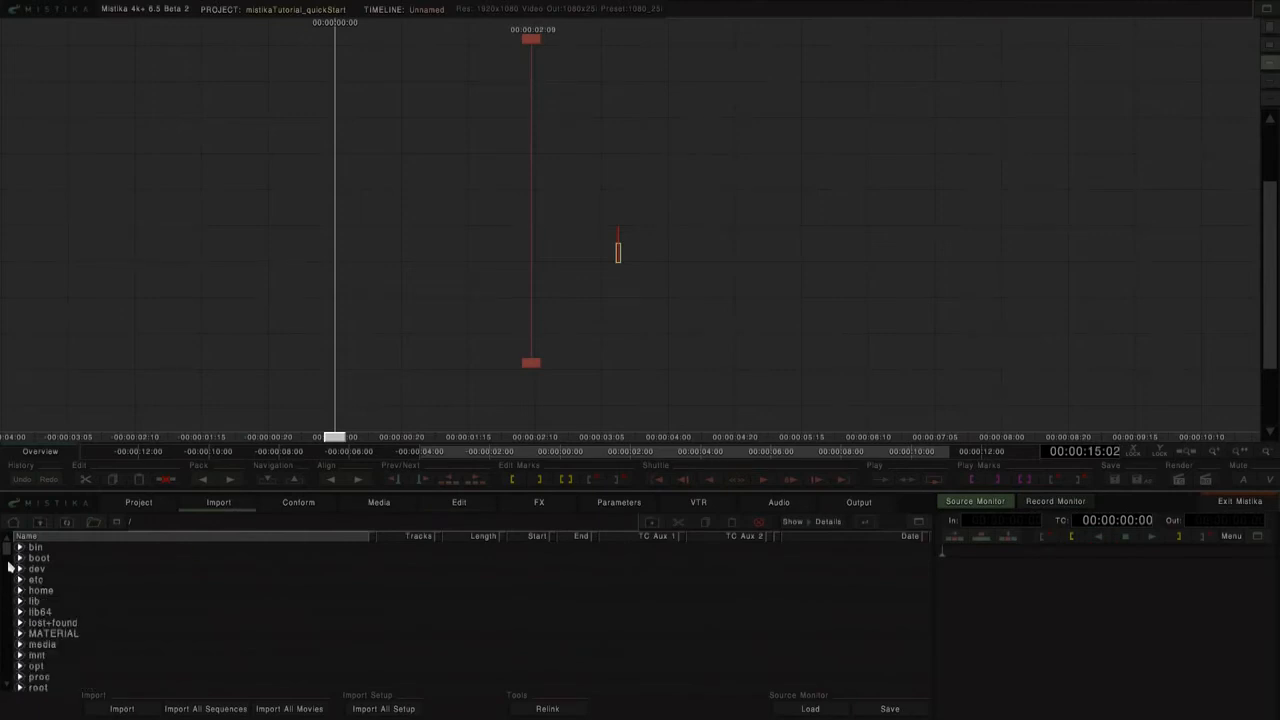
{"action": "scroll", "coordinate": [7, 556], "scroll_direction": "down", "scroll_amount": 2}
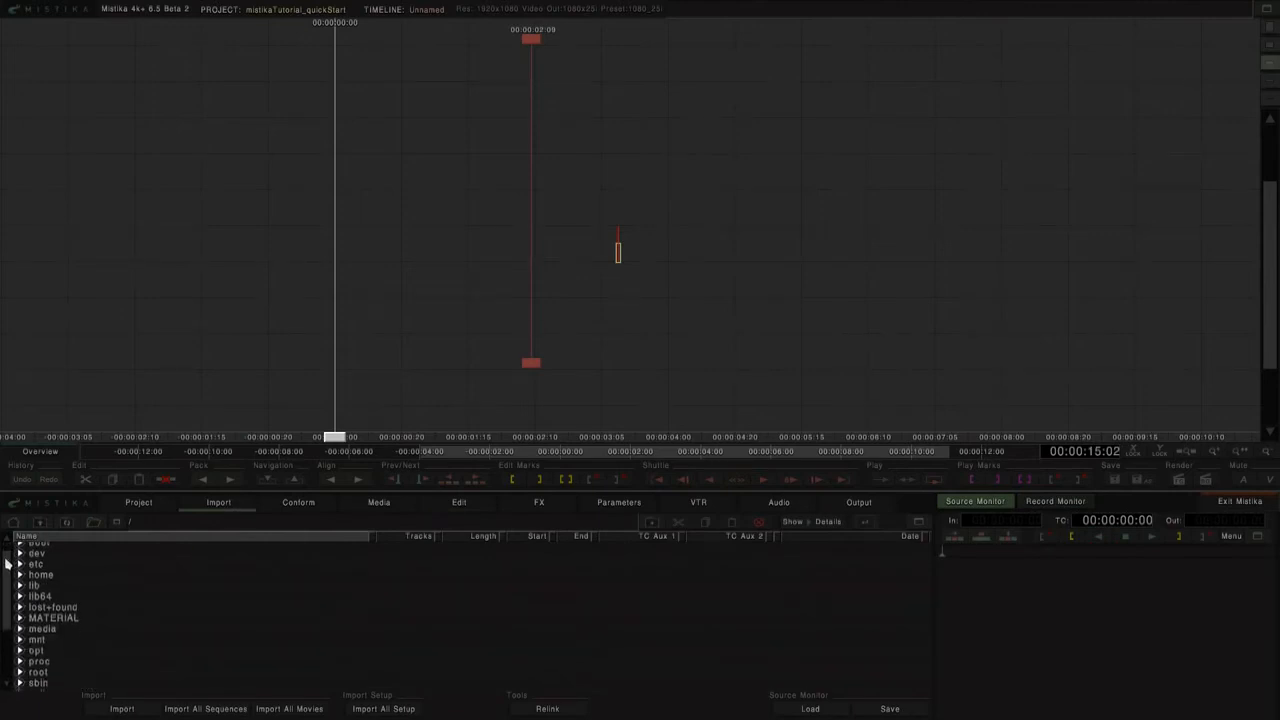
{"action": "left_click", "coordinate": [19, 615]}
{"action": "scroll", "coordinate": [5, 576], "scroll_direction": "down", "scroll_amount": 10}
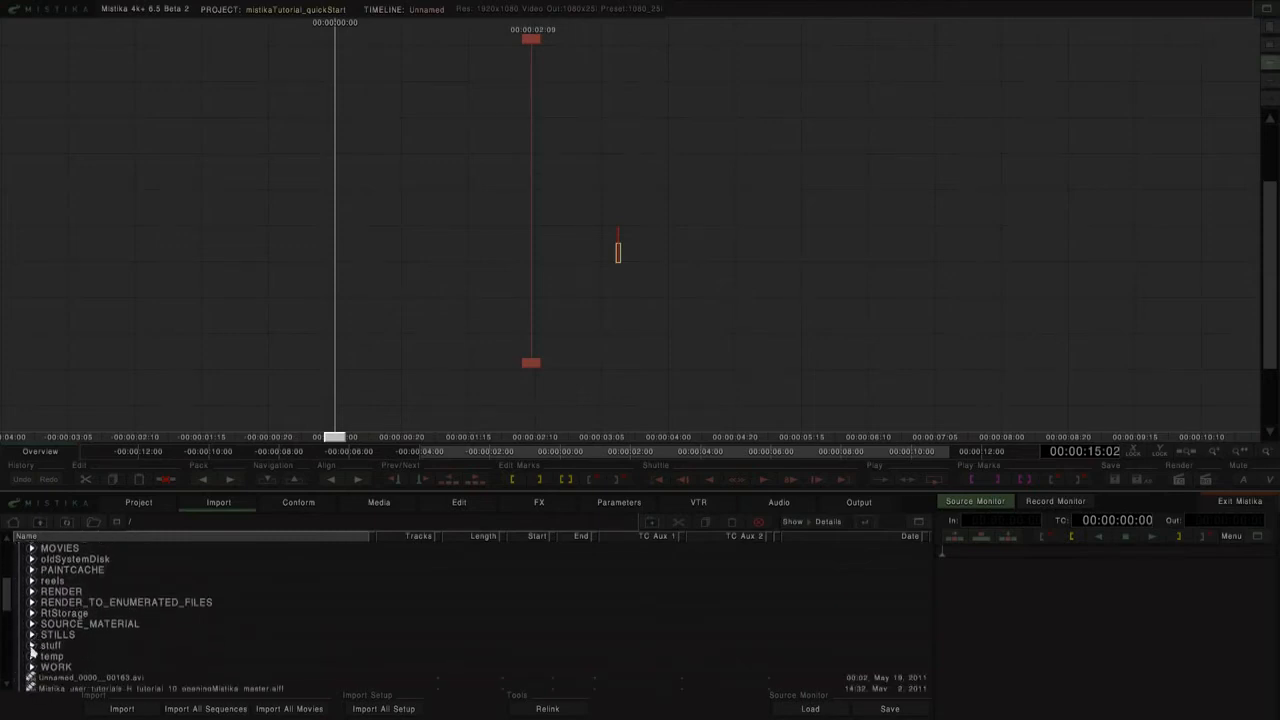
{"action": "double_click", "coordinate": [50, 646]}
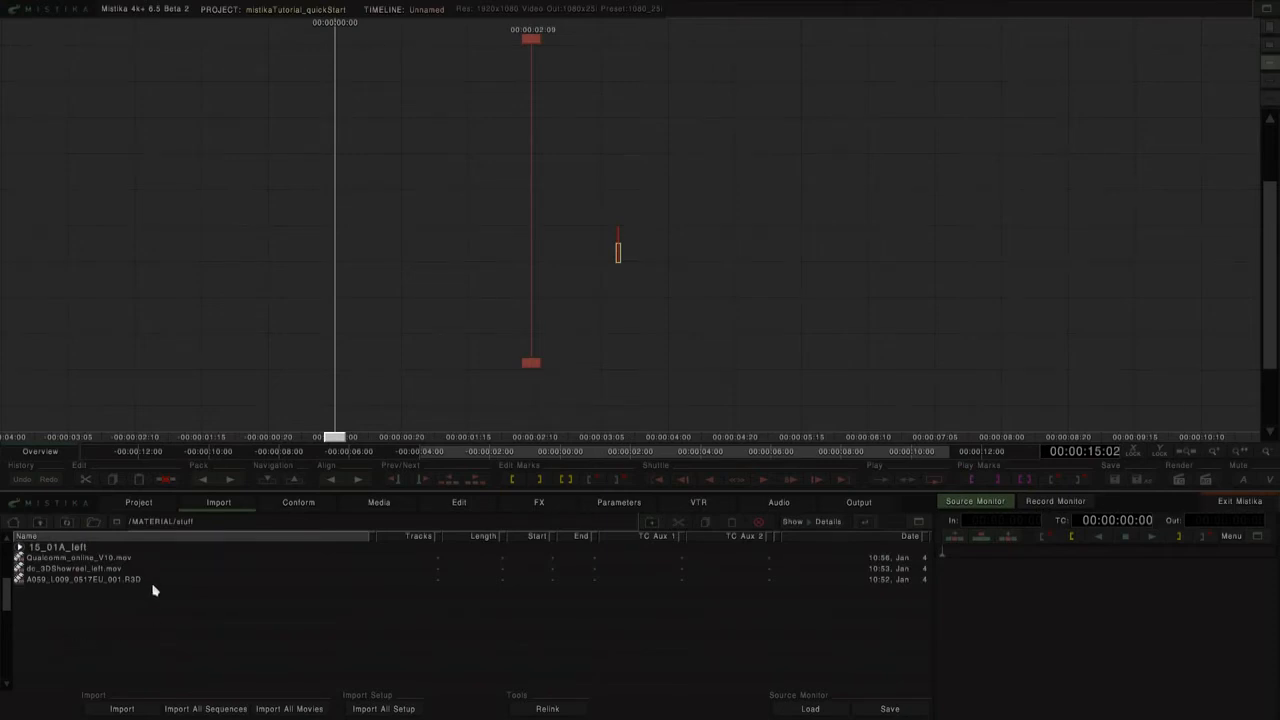
Preview Qualcomm_online_V10.mov, A059_L009_0517EU_001.R3D and dc_3DShowreel_left.mov by scrubbing through each in the source preview.
{"action": "left_click", "coordinate": [90, 560]}
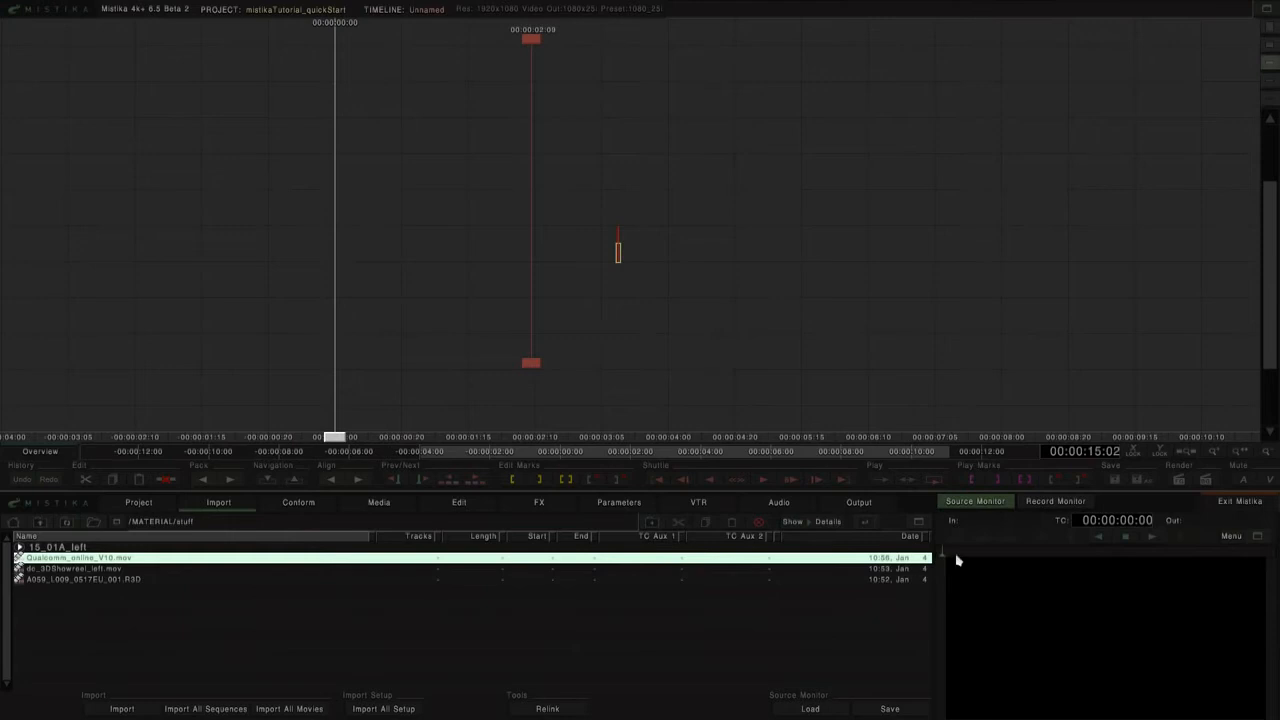
{"action": "left_click_drag", "start_coordinate": [943, 556], "coordinate": [1010, 554]}
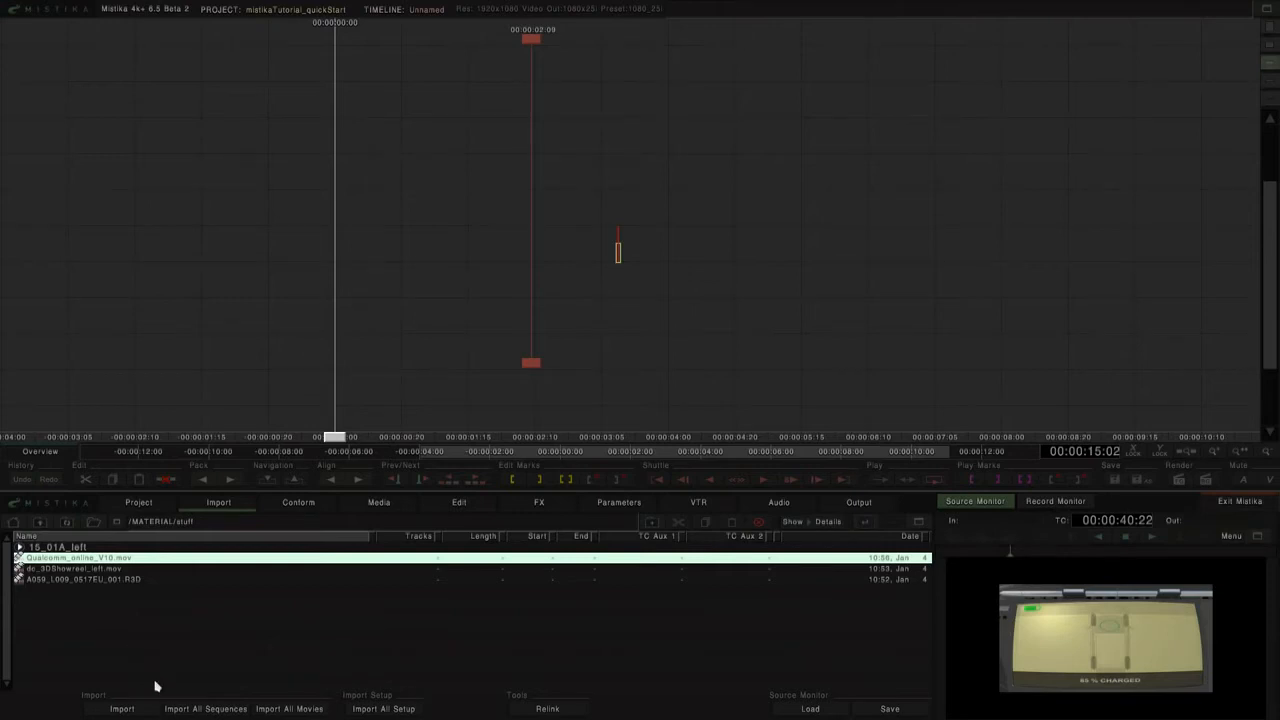
{"action": "left_click", "coordinate": [102, 580]}
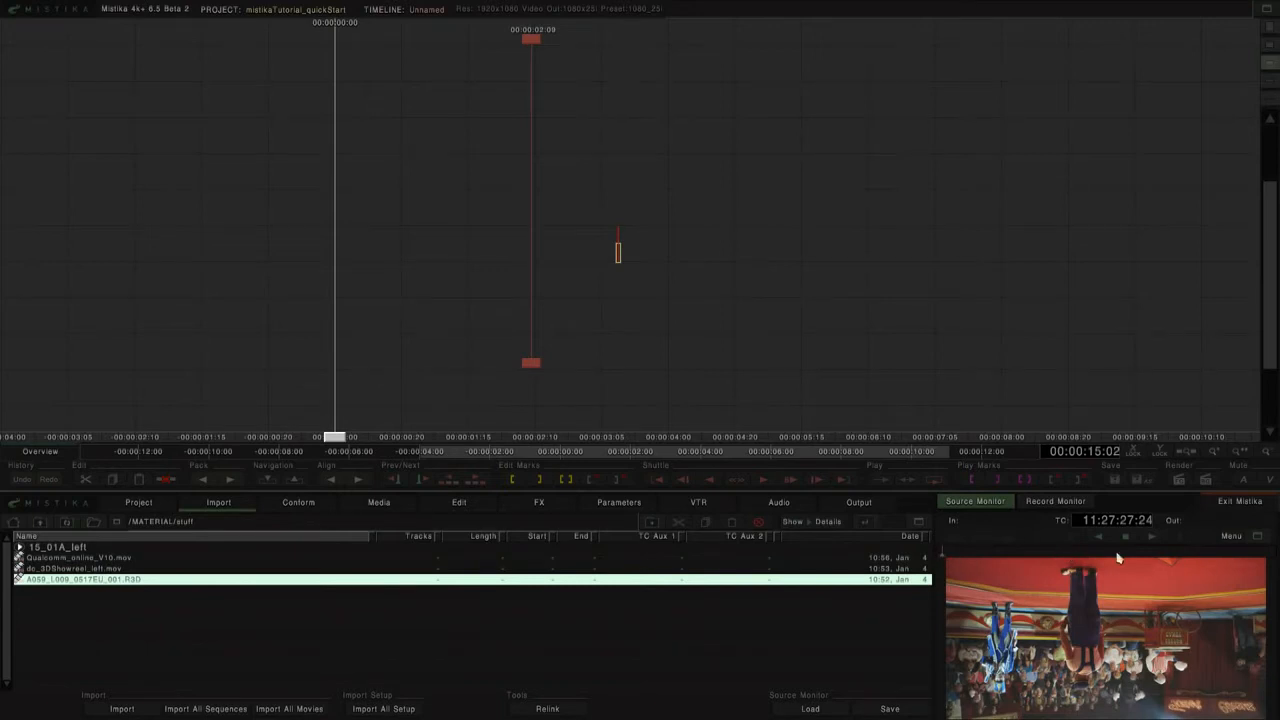
{"action": "left_click_drag", "start_coordinate": [1129, 553], "coordinate": [1028, 553]}
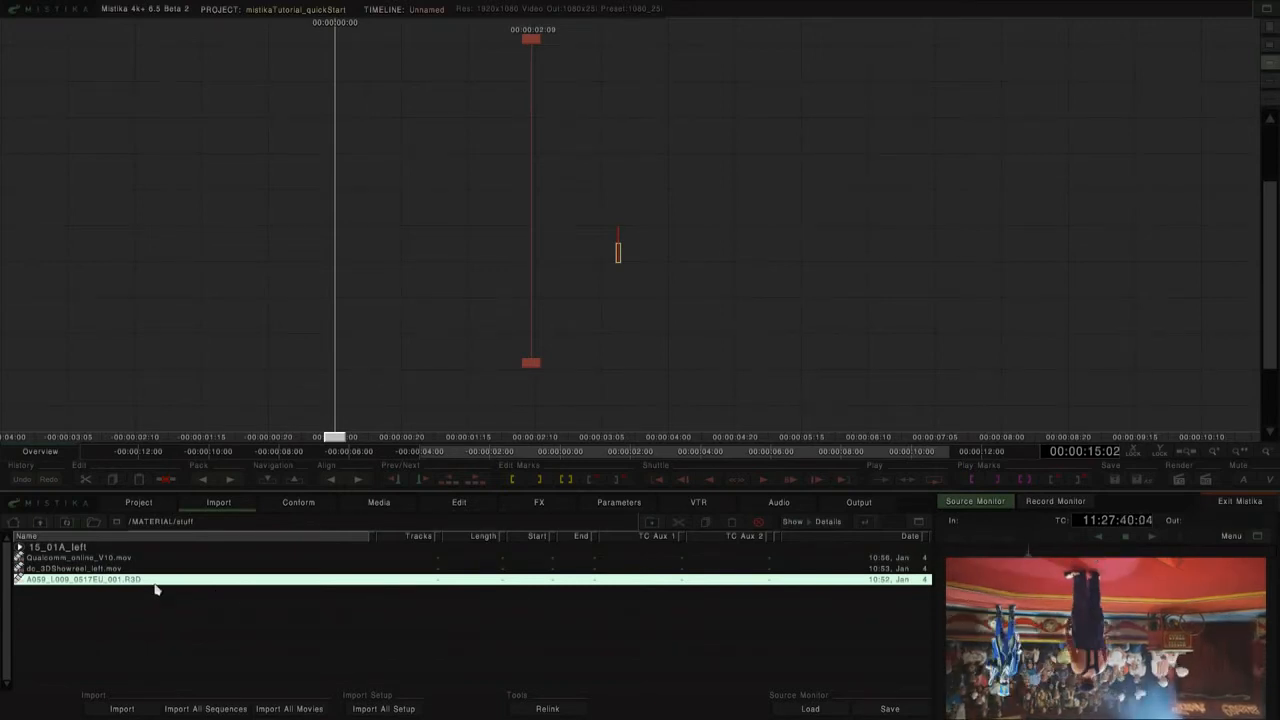
{"action": "left_click", "coordinate": [108, 569]}
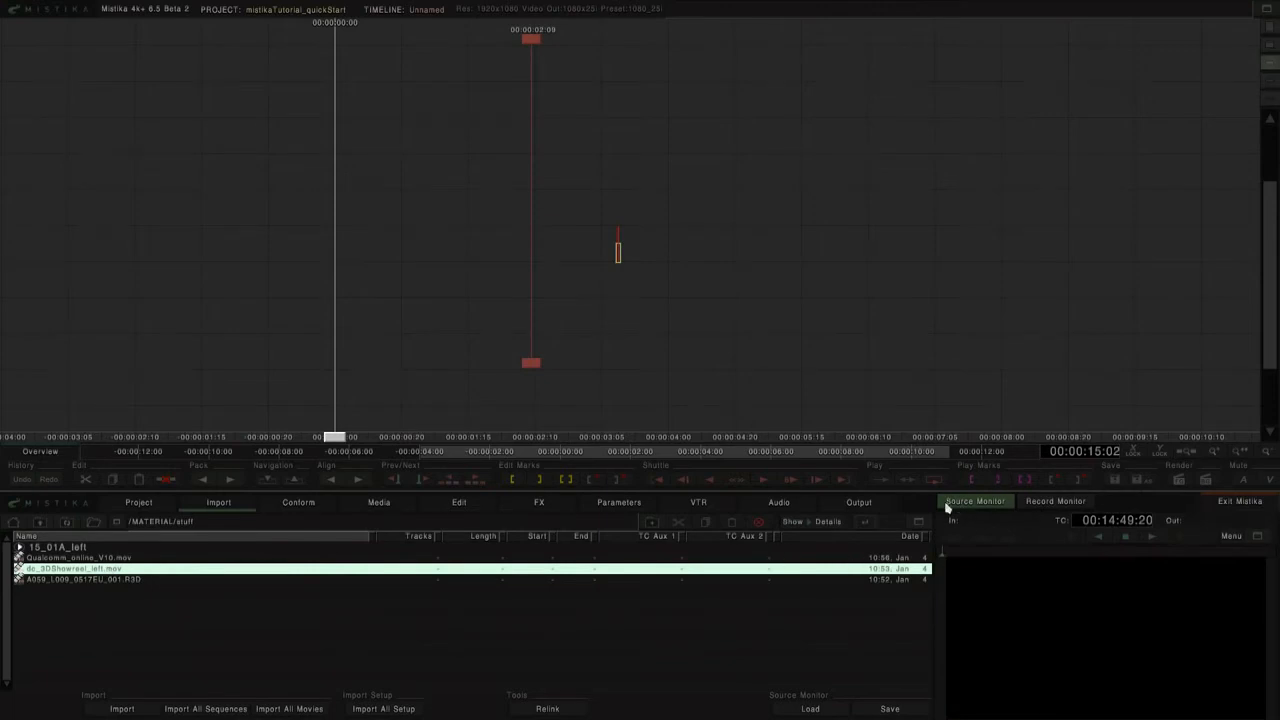
{"action": "left_click_drag", "start_coordinate": [946, 553], "coordinate": [1078, 565]}
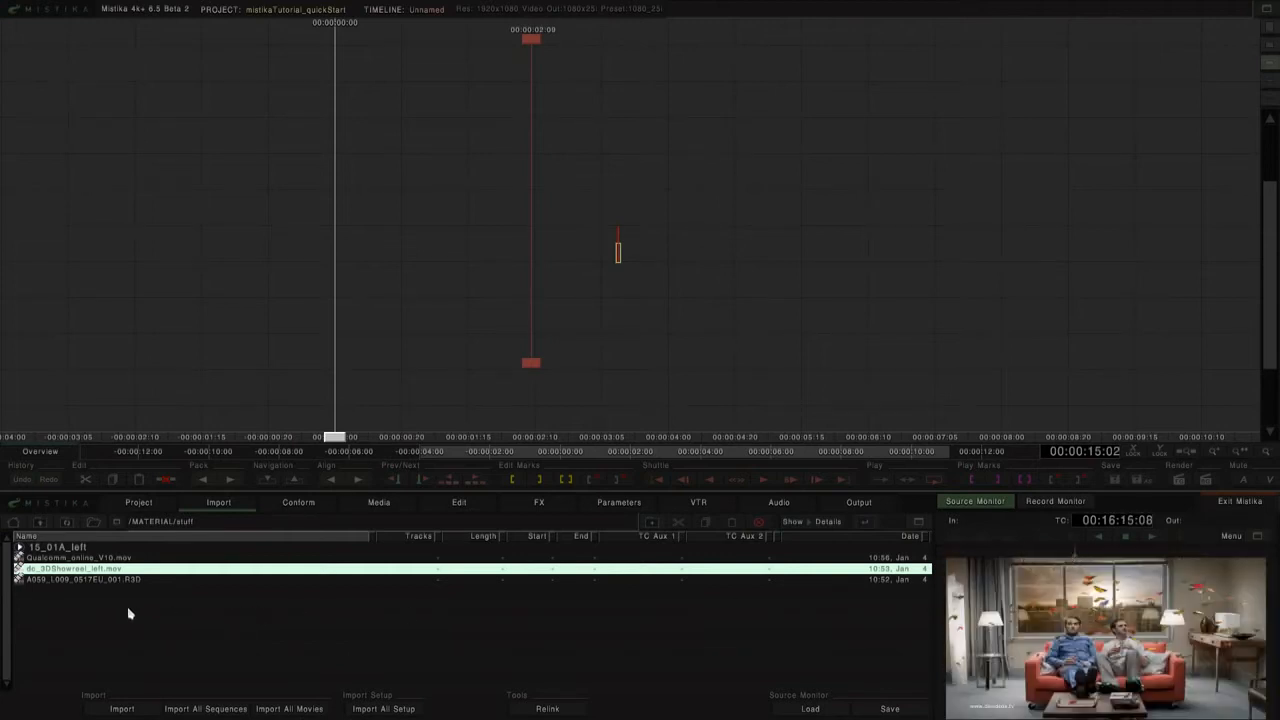
Import A059_L009_0517EU_001.R3D into the timeline, linked as a progressive sequence named A059_L009_0517EU.
{"action": "left_click", "coordinate": [117, 560]}
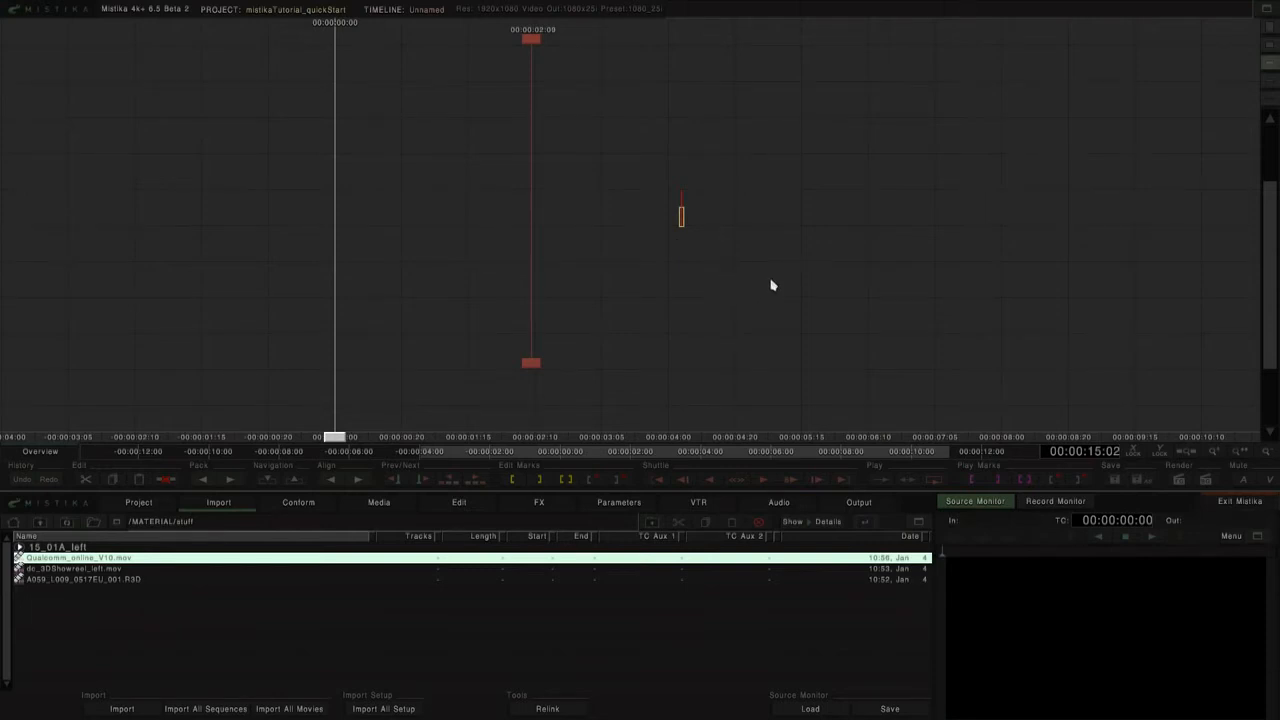
{"action": "double_click", "coordinate": [84, 580]}
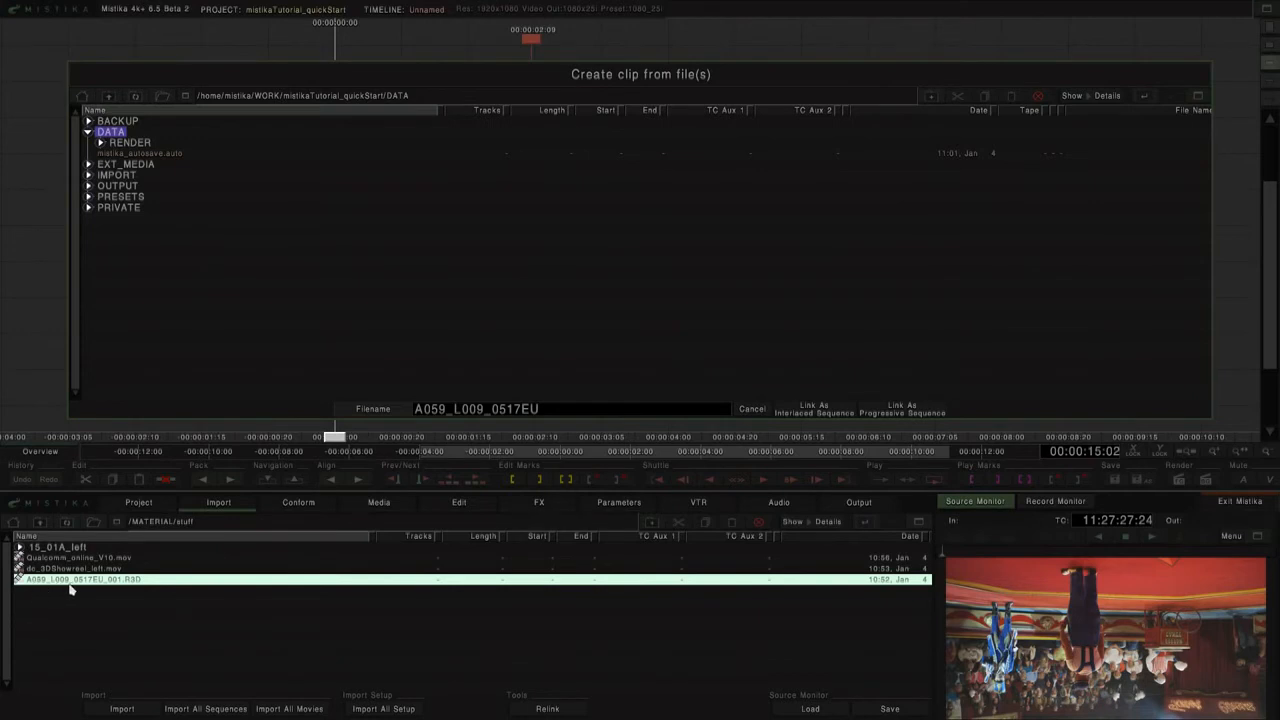
{"action": "left_click", "coordinate": [909, 411]}
{"action": "left_click_drag", "start_coordinate": [455, 310], "coordinate": [1060, 309]}
{"action": "scroll", "coordinate": [714, 315], "scroll_direction": "down", "scroll_amount": 4}
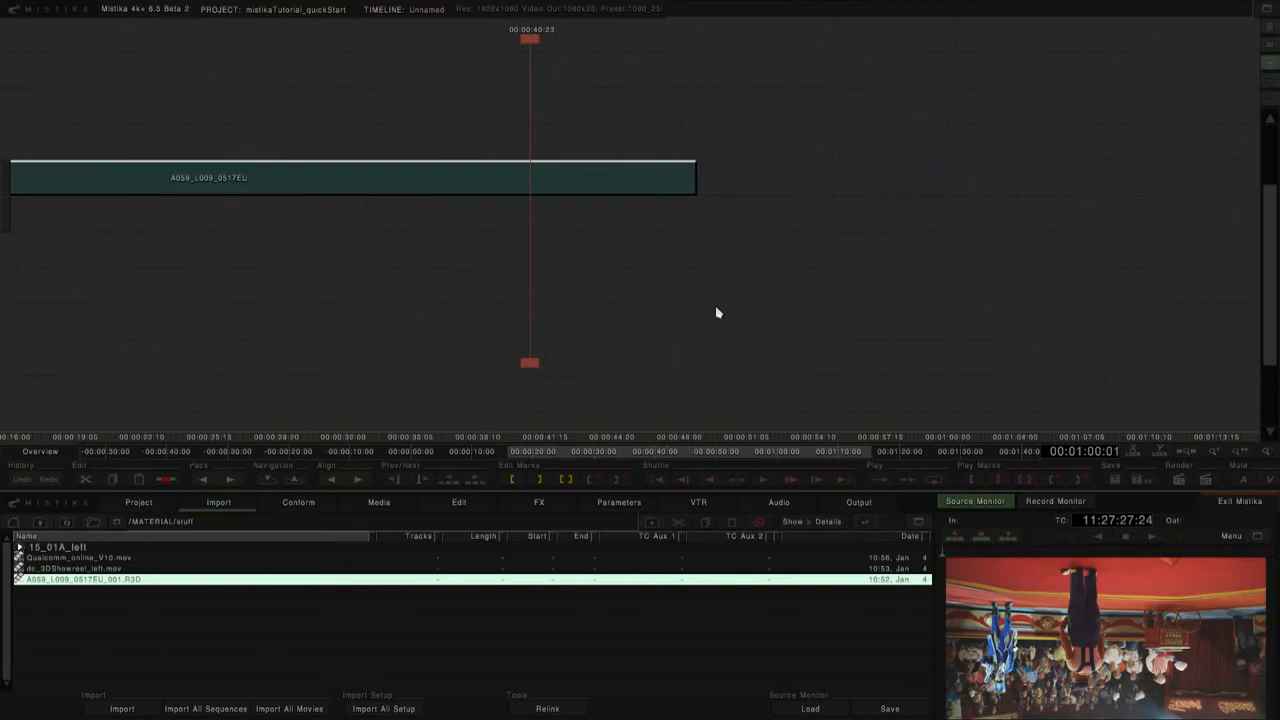
{"action": "scroll", "coordinate": [714, 313], "scroll_direction": "down", "scroll_amount": 2}
Position the playhead inside the imported clip at 00:00:24:00 and turn on Live Video for the record monitor.
{"action": "mouse_move", "coordinate": [416, 308]}
{"action": "left_mouse_down"}
{"action": "mouse_move", "coordinate": [595, 310]}
{"action": "mouse_move", "coordinate": [587, 348]}
{"action": "mouse_move", "coordinate": [534, 277]}
{"action": "mouse_move", "coordinate": [543, 154]}
{"action": "mouse_move", "coordinate": [363, 146]}
{"action": "mouse_move", "coordinate": [742, 161]}
{"action": "mouse_move", "coordinate": [486, 124]}
{"action": "mouse_move", "coordinate": [489, 162]}
{"action": "mouse_move", "coordinate": [634, 140]}
{"action": "mouse_move", "coordinate": [485, 158]}
{"action": "mouse_move", "coordinate": [545, 167]}
{"action": "mouse_move", "coordinate": [523, 141]}
{"action": "mouse_move", "coordinate": [487, 162]}
{"action": "mouse_move", "coordinate": [451, 231]}
{"action": "mouse_move", "coordinate": [543, 229]}
{"action": "mouse_move", "coordinate": [543, 240]}
{"action": "left_mouse_up"}
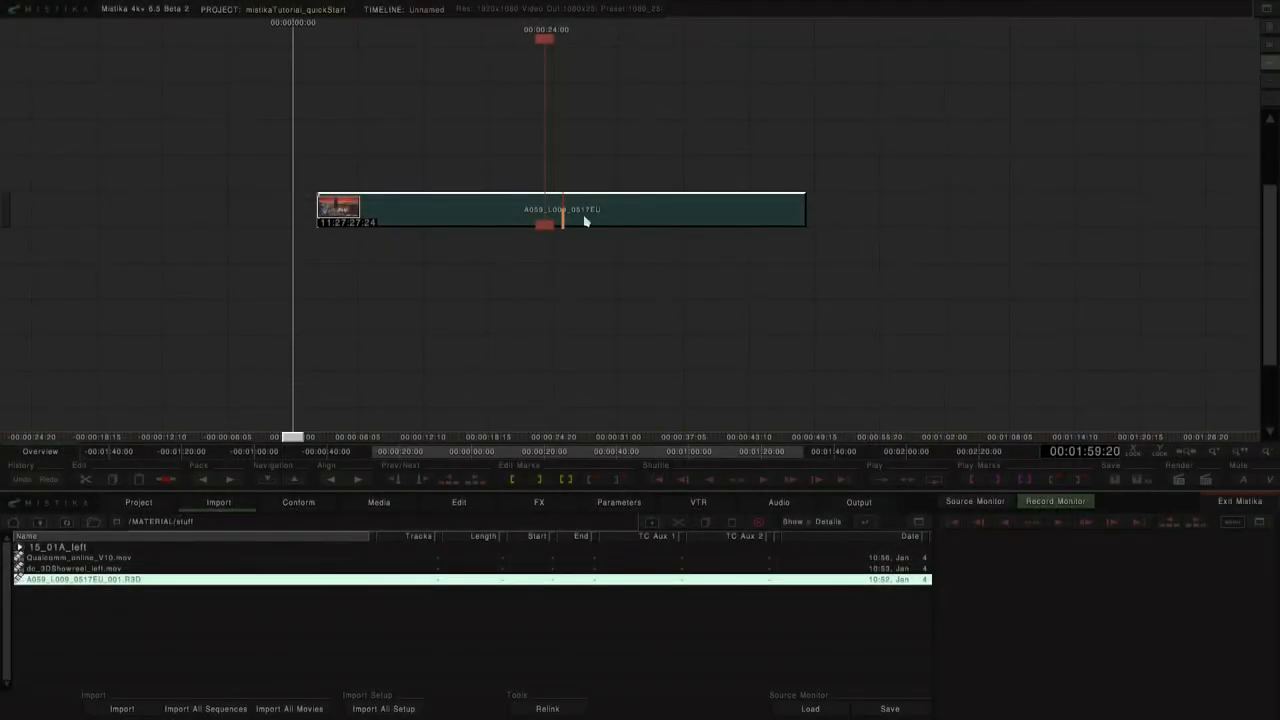
{"action": "left_click", "coordinate": [1043, 507]}
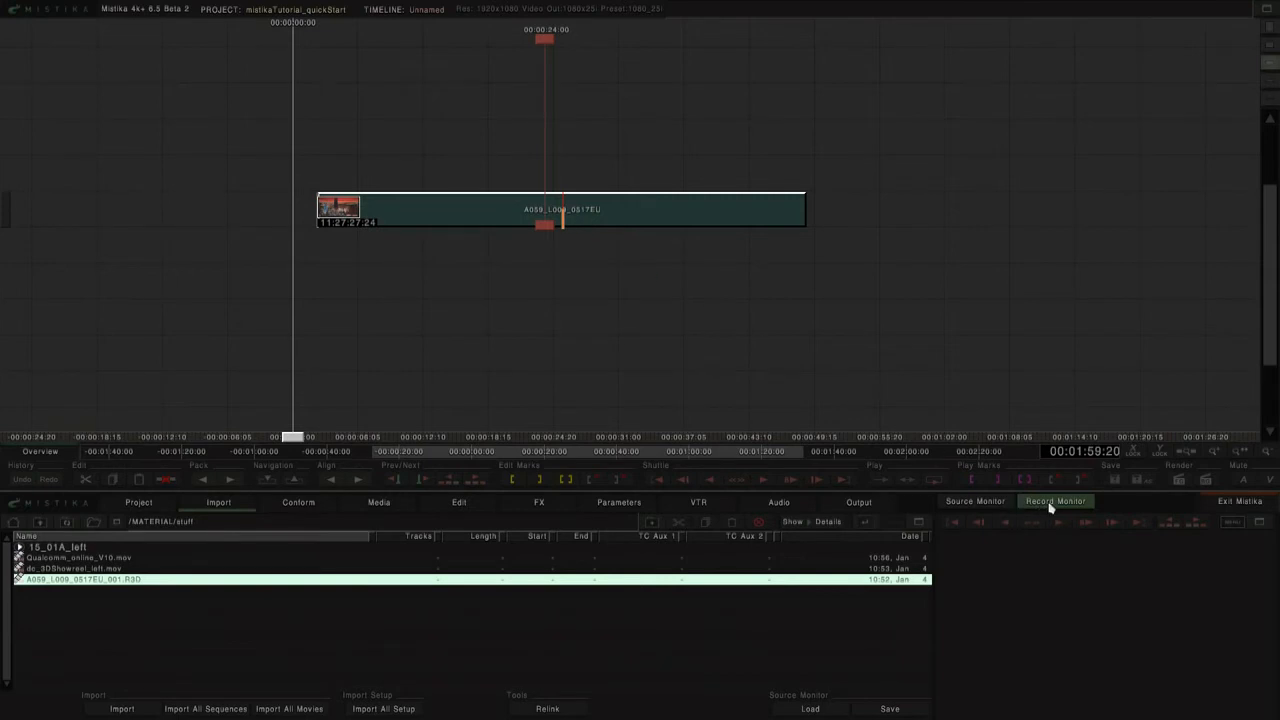
{"action": "left_click", "coordinate": [1231, 522]}
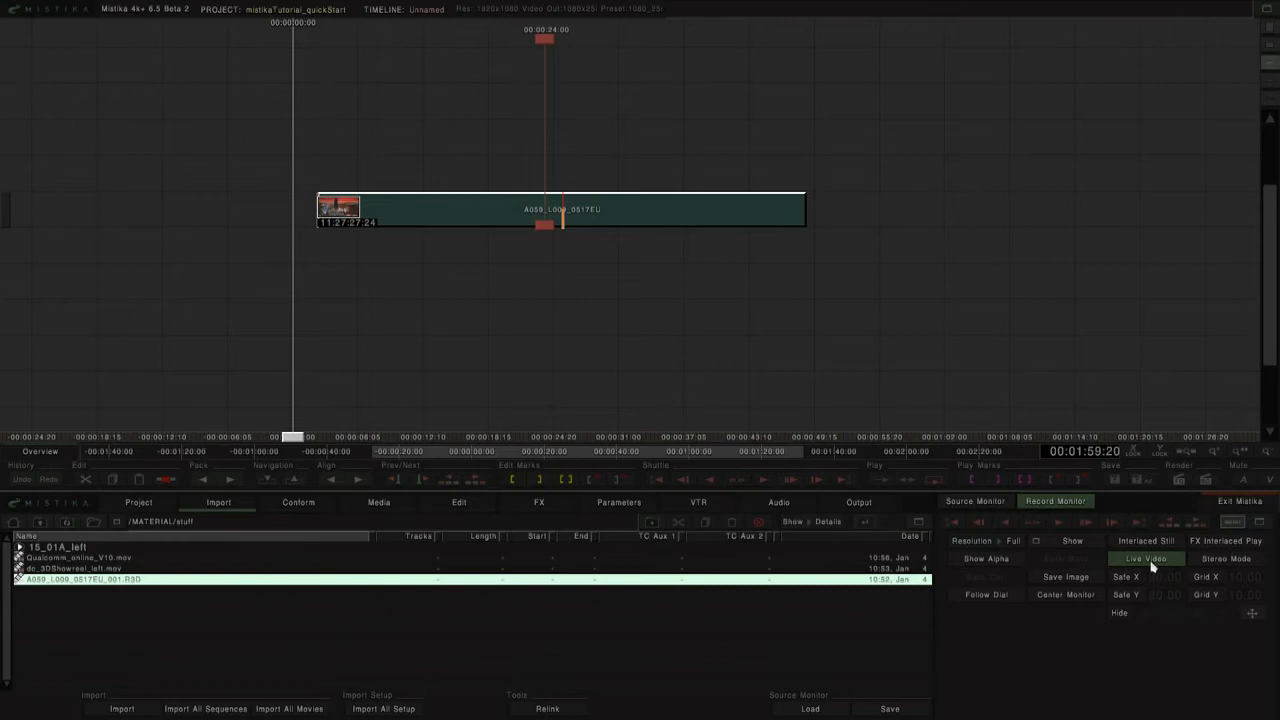
{"action": "left_click", "coordinate": [1153, 563]}
{"action": "left_click", "coordinate": [1233, 523]}
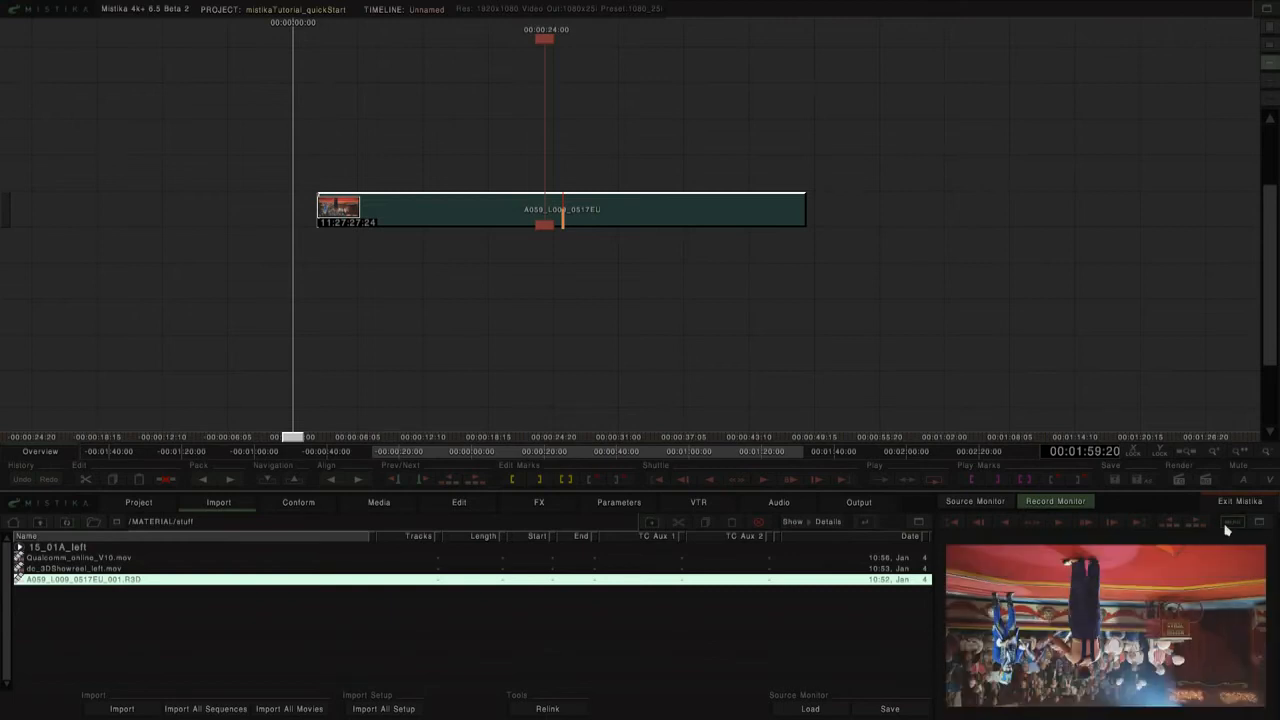
Scrub through the A059_L009_0517EU clip, play it back from the timeline and stop playback.
{"action": "left_click_drag", "start_coordinate": [540, 230], "coordinate": [659, 258]}
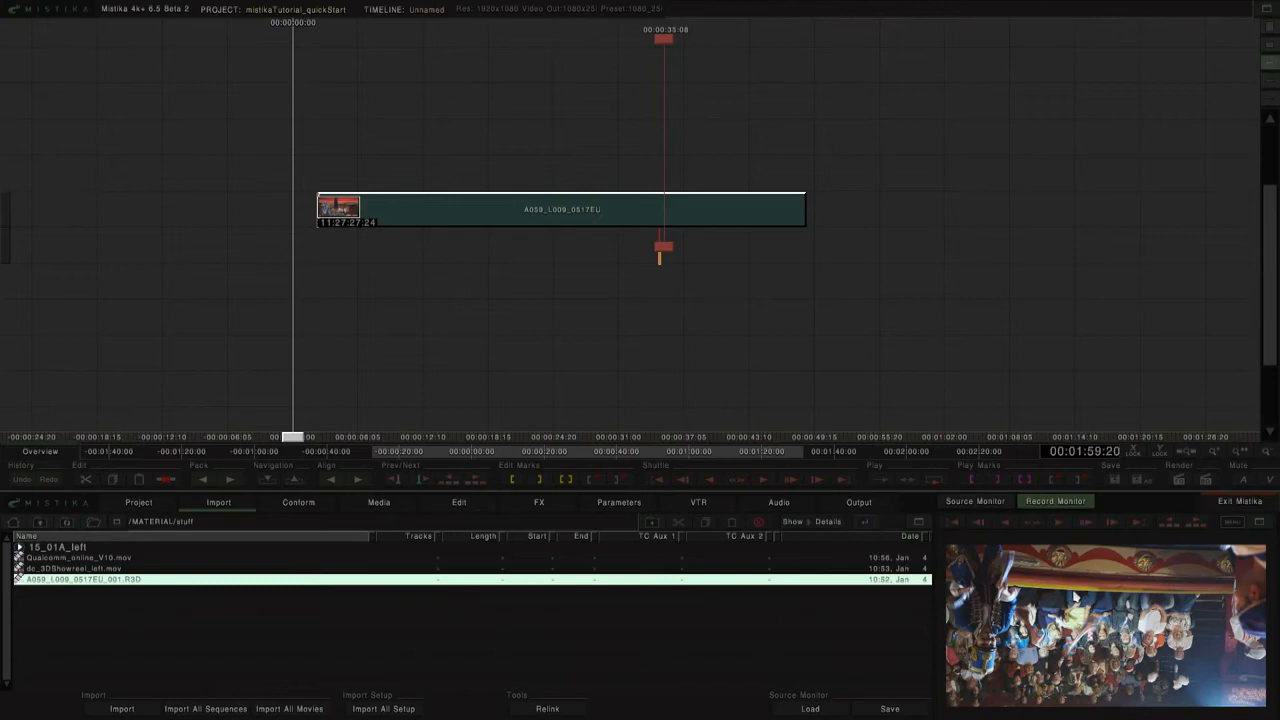
{"action": "double_click", "coordinate": [1140, 613]}
{"action": "left_click_drag", "start_coordinate": [600, 321], "coordinate": [720, 321]}
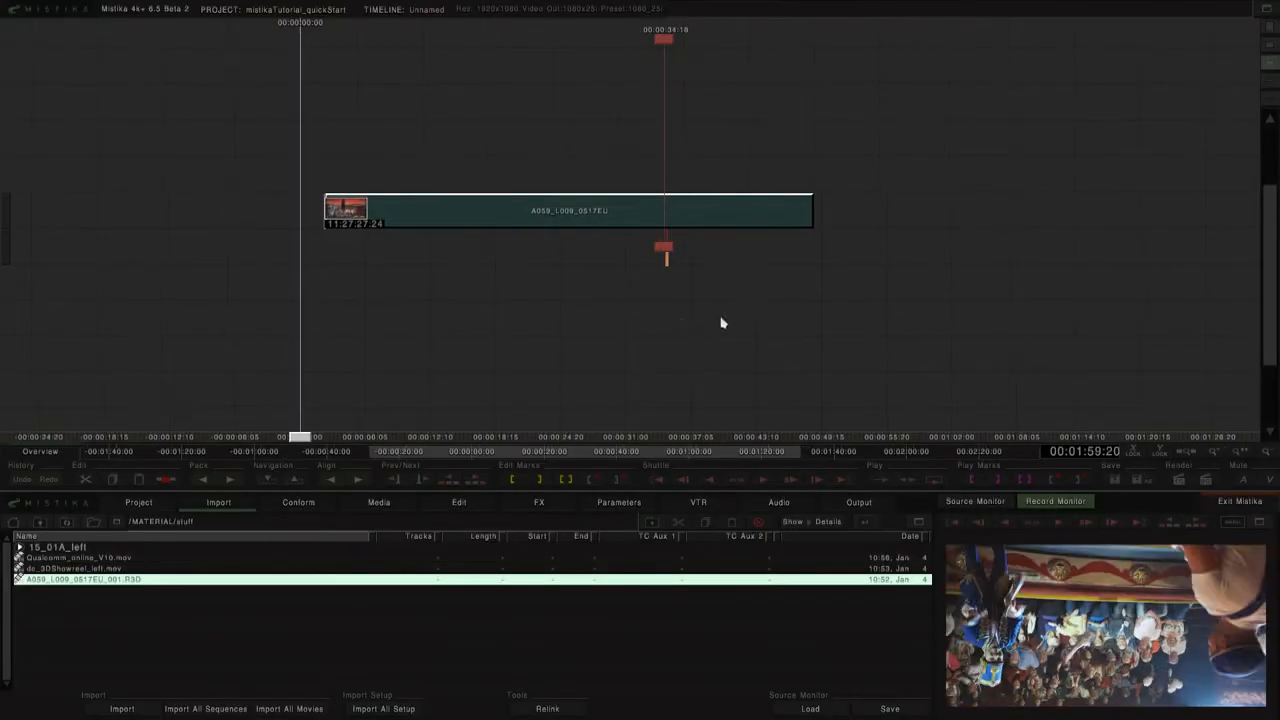
{"action": "key", "text": "space"}
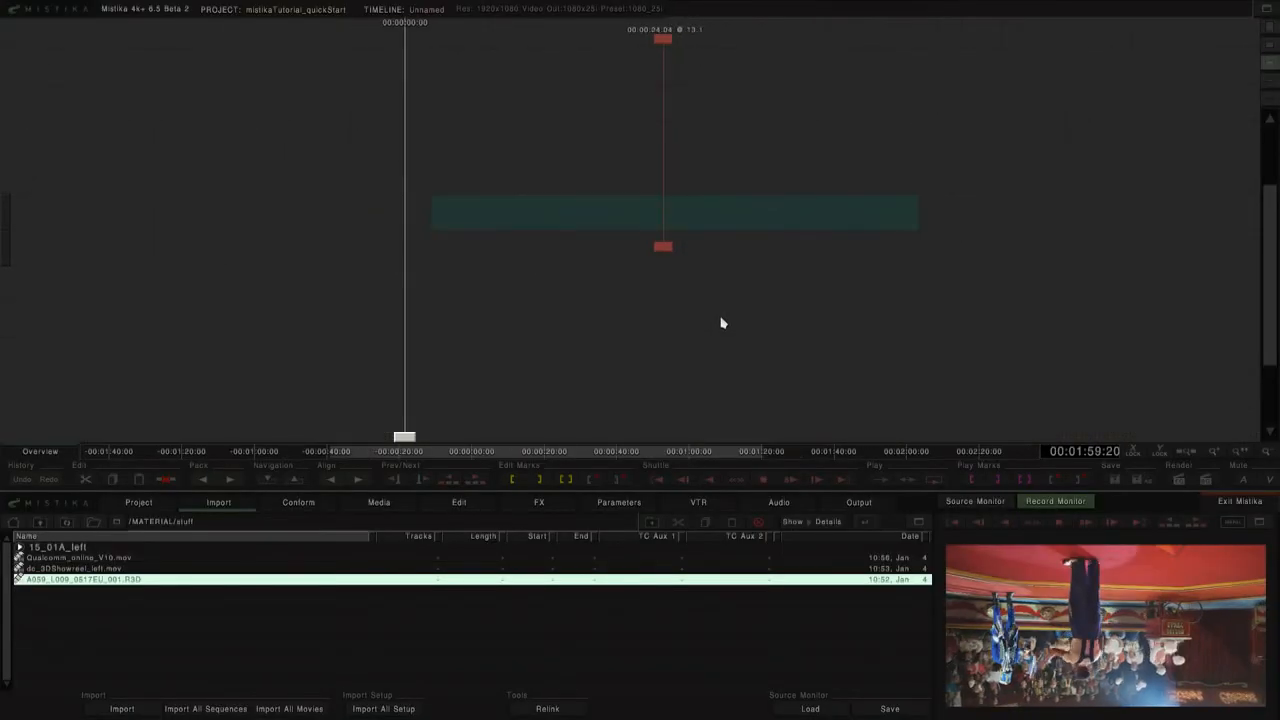
{"action": "key", "text": "space"}
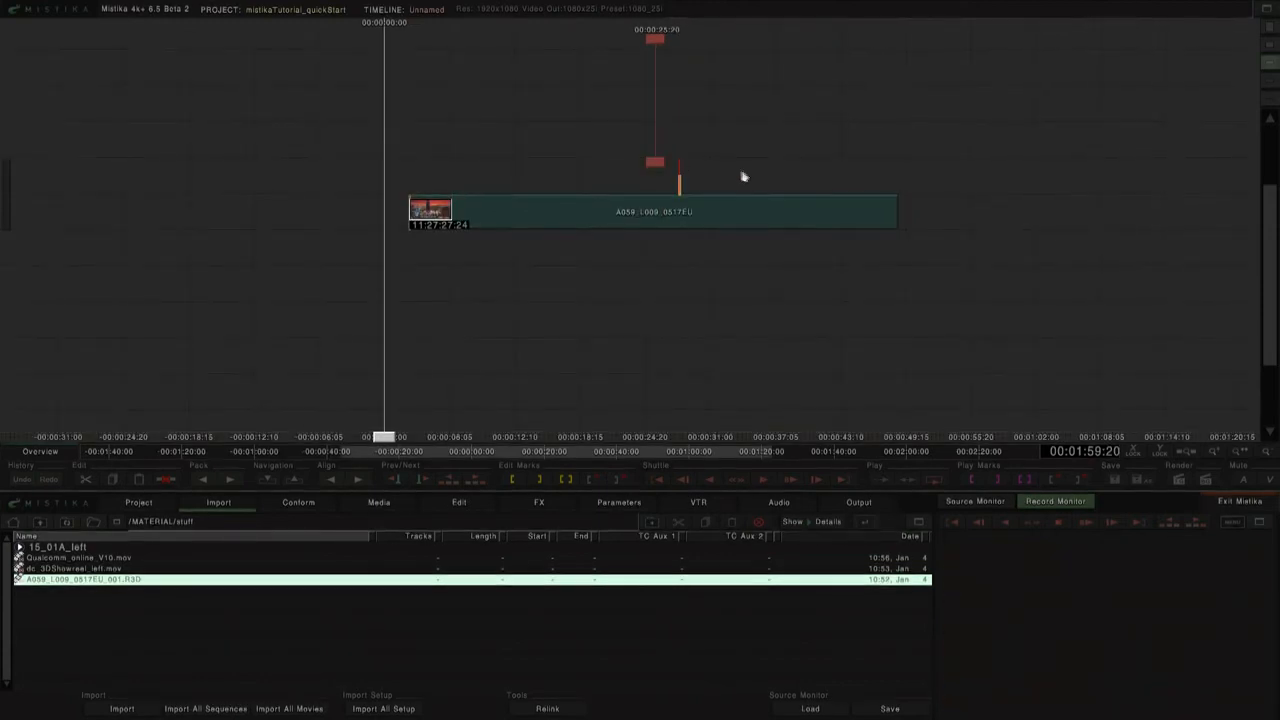
Place the edit cursor after the A059_L009_0517EU clip and scrub through Qualcomm_online_V10.mov in the source preview.
{"action": "left_click", "coordinate": [630, 204]}
{"action": "left_click", "coordinate": [692, 218]}
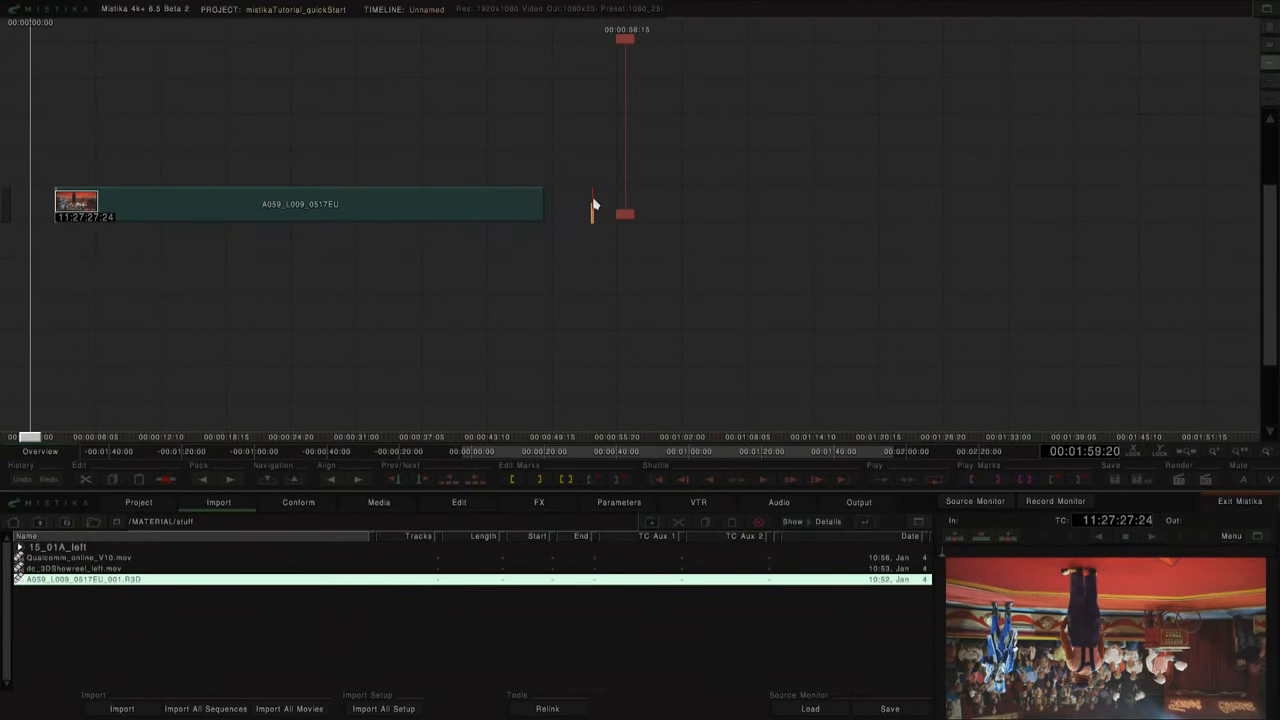
{"action": "left_click", "coordinate": [86, 558]}
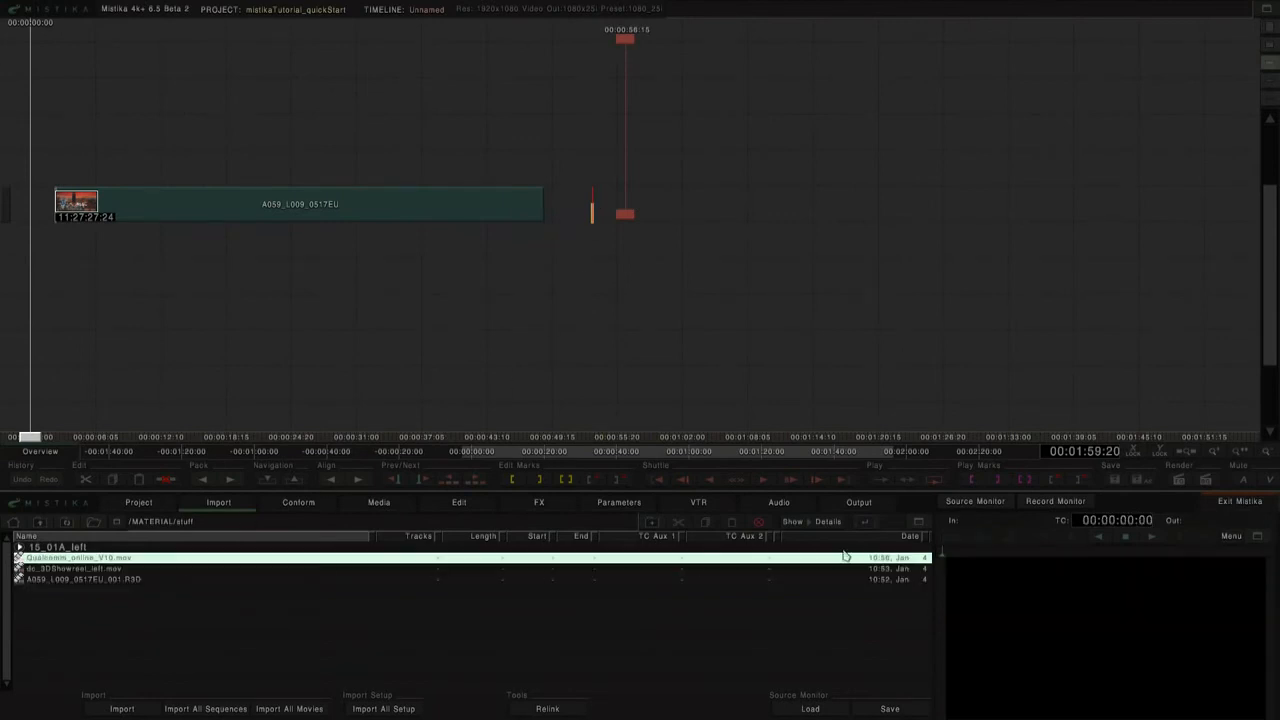
{"action": "left_click_drag", "start_coordinate": [1004, 555], "coordinate": [1006, 554]}
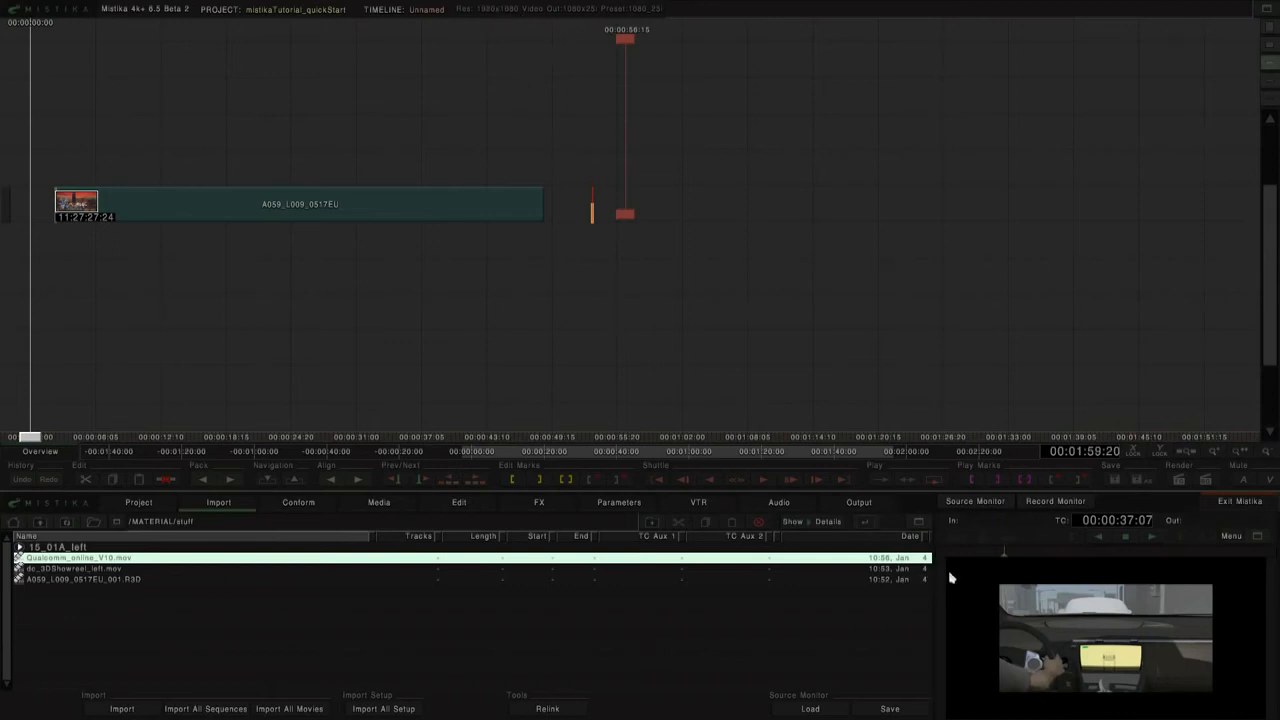
{"action": "left_click_drag", "start_coordinate": [1008, 552], "coordinate": [1094, 554]}
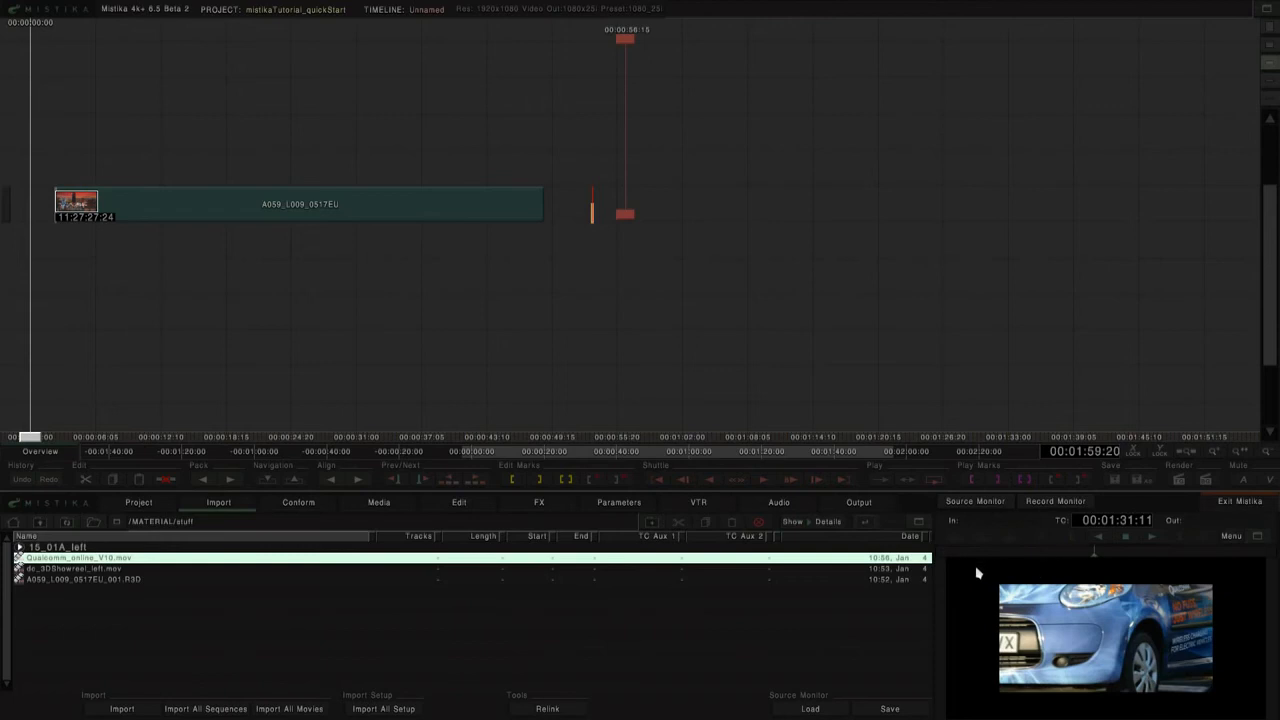
{"action": "left_click", "coordinate": [105, 566]}
{"action": "left_click", "coordinate": [105, 558]}
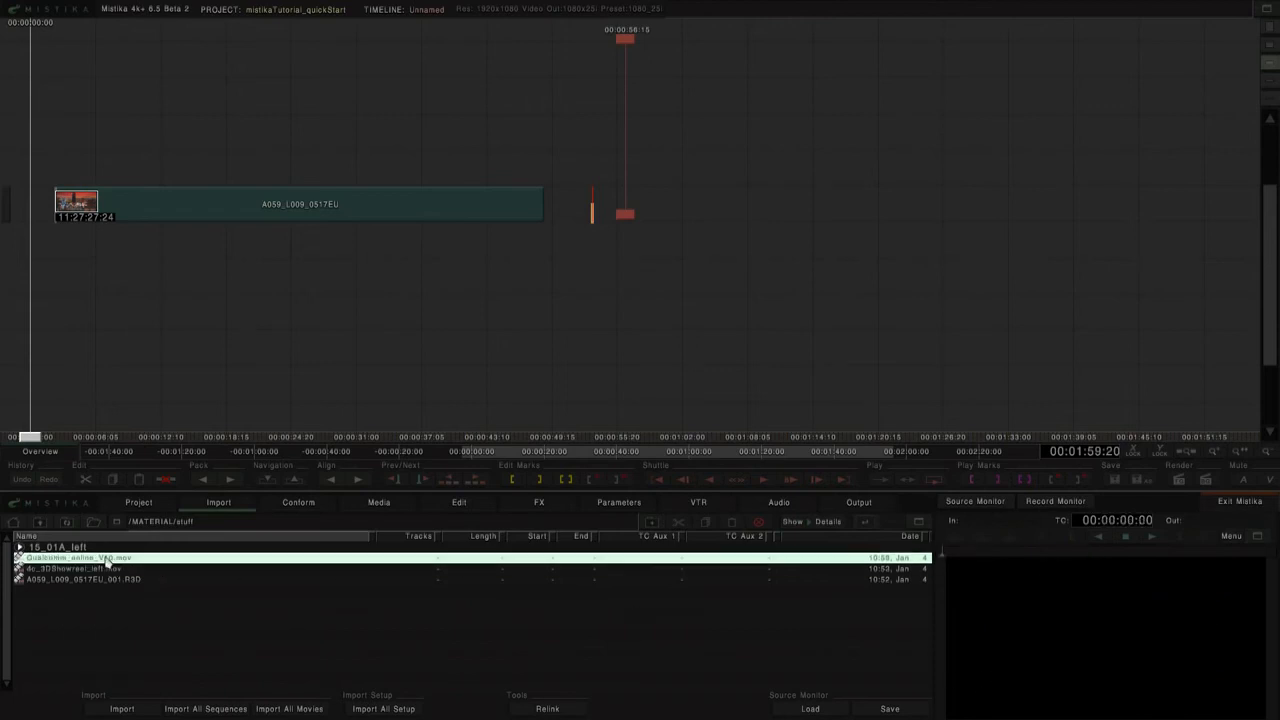
{"action": "left_click_drag", "start_coordinate": [951, 553], "coordinate": [1087, 556]}
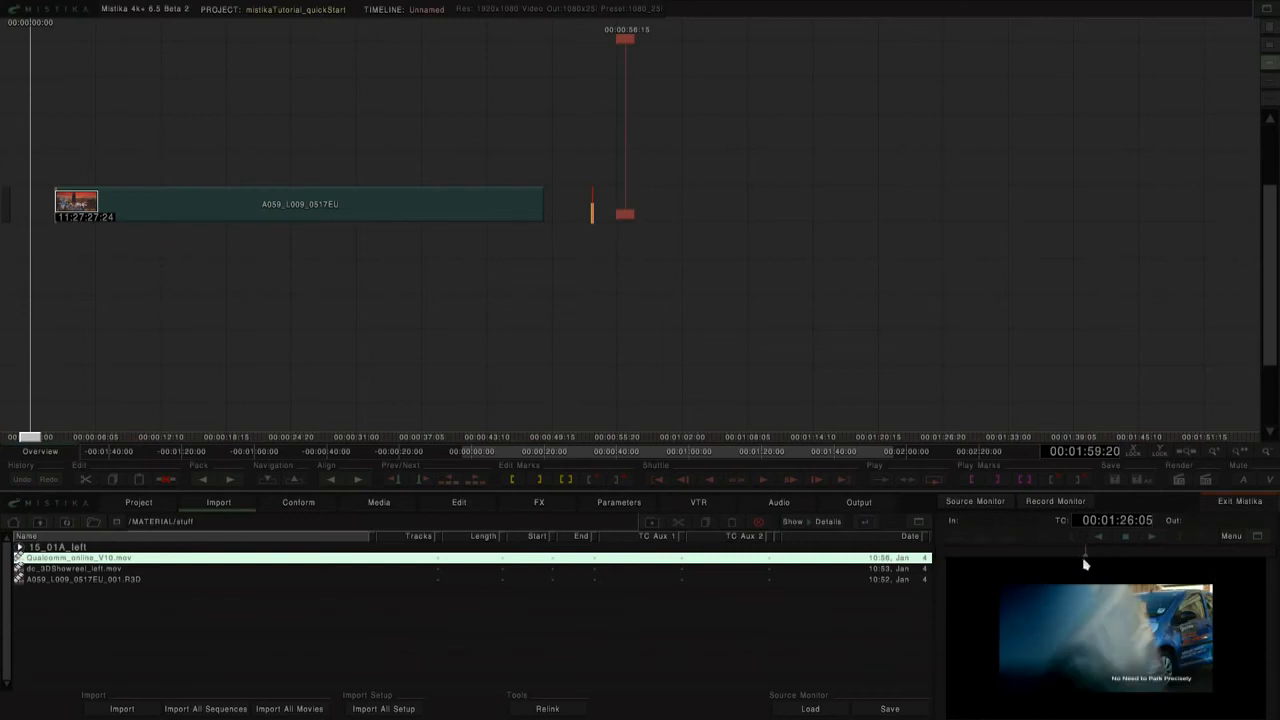
{"action": "left_click_drag", "start_coordinate": [1087, 557], "coordinate": [1051, 558]}
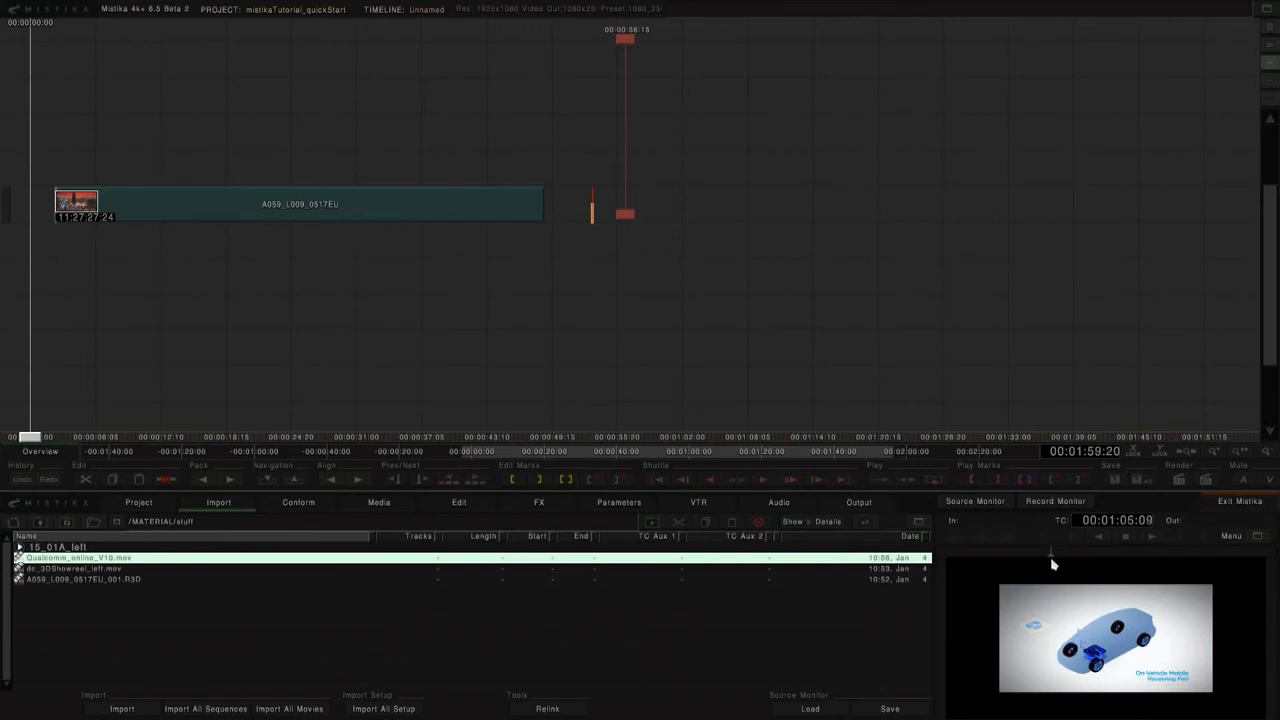
Import Qualcomm_online_V10.mov into the timeline after the first clip, linked as a progressive sequence named Qualcomm_online_V10.
{"action": "double_click", "coordinate": [128, 565]}
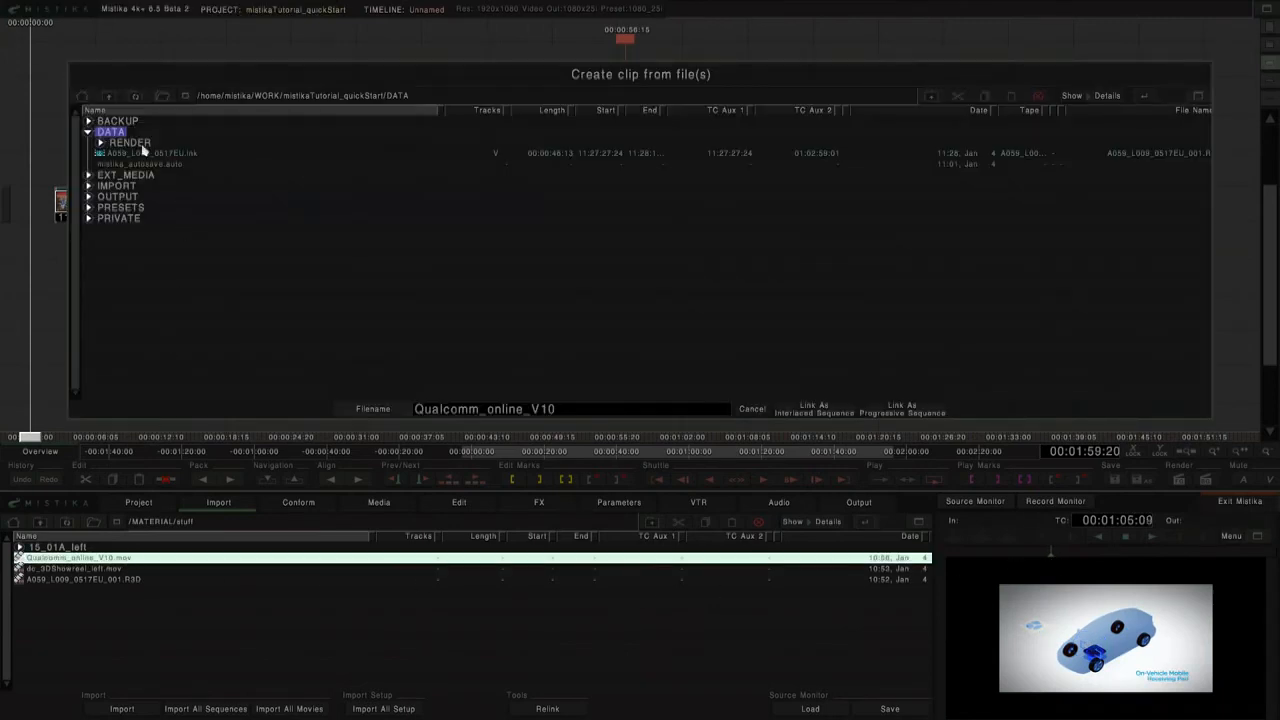
{"action": "left_click", "coordinate": [877, 412]}
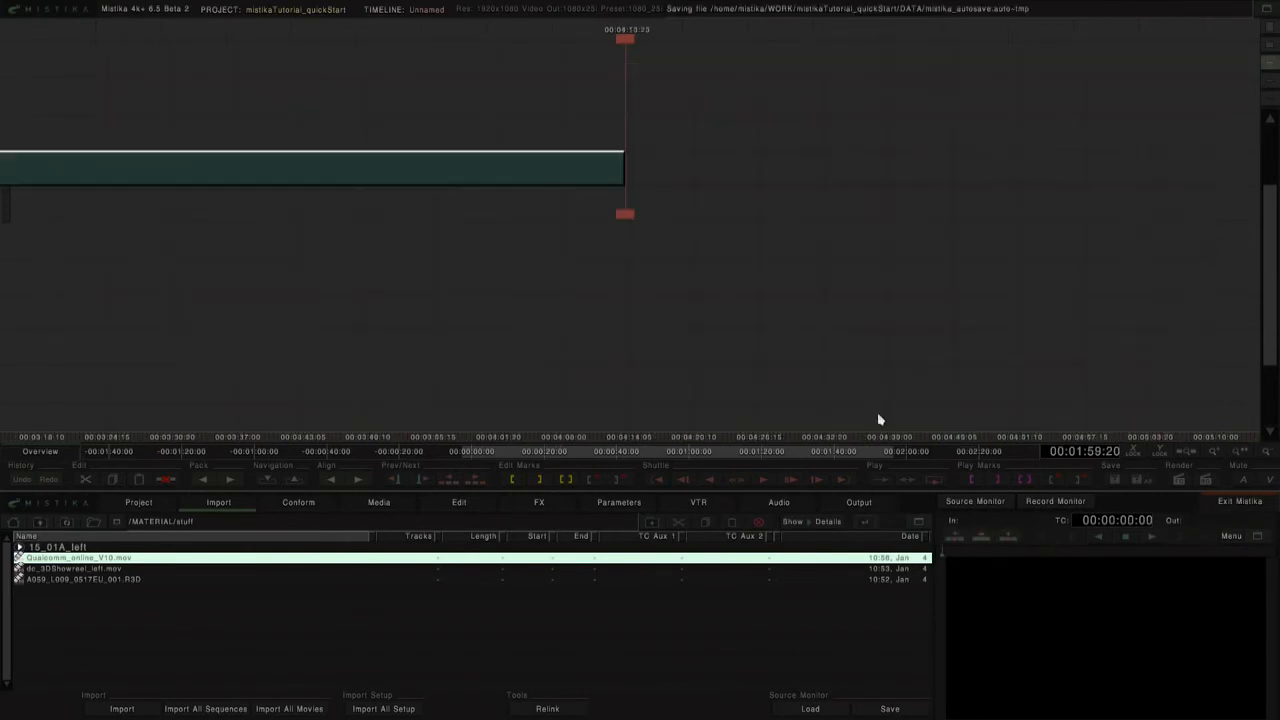
{"action": "scroll", "coordinate": [658, 268], "scroll_direction": "down", "scroll_amount": 1}
{"action": "left_click_drag", "start_coordinate": [568, 264], "coordinate": [688, 266]}
{"action": "left_click_drag", "start_coordinate": [634, 180], "coordinate": [633, 197]}
{"action": "scroll", "coordinate": [580, 294], "scroll_direction": "up", "scroll_amount": 2}
{"action": "left_click_drag", "start_coordinate": [465, 295], "coordinate": [791, 293]}
Scrub through the Qualcomm_online_V10 clip on the timeline and apply a Framing effect on top of it.
{"action": "mouse_move", "coordinate": [625, 213]}
{"action": "left_mouse_down"}
{"action": "mouse_move", "coordinate": [496, 219]}
{"action": "mouse_move", "coordinate": [863, 234]}
{"action": "mouse_move", "coordinate": [843, 249]}
{"action": "mouse_move", "coordinate": [940, 243]}
{"action": "mouse_move", "coordinate": [798, 256]}
{"action": "left_mouse_up"}
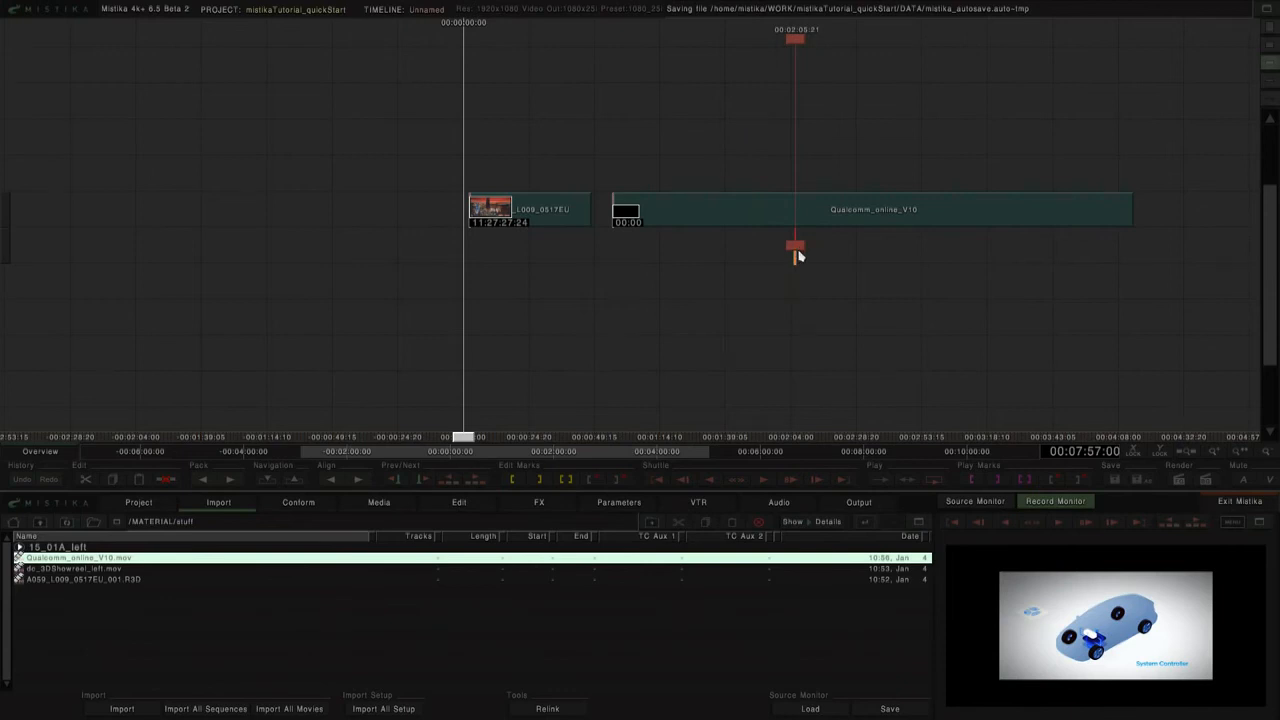
{"action": "left_click_drag", "start_coordinate": [917, 291], "coordinate": [873, 295]}
{"action": "left_click", "coordinate": [854, 219]}
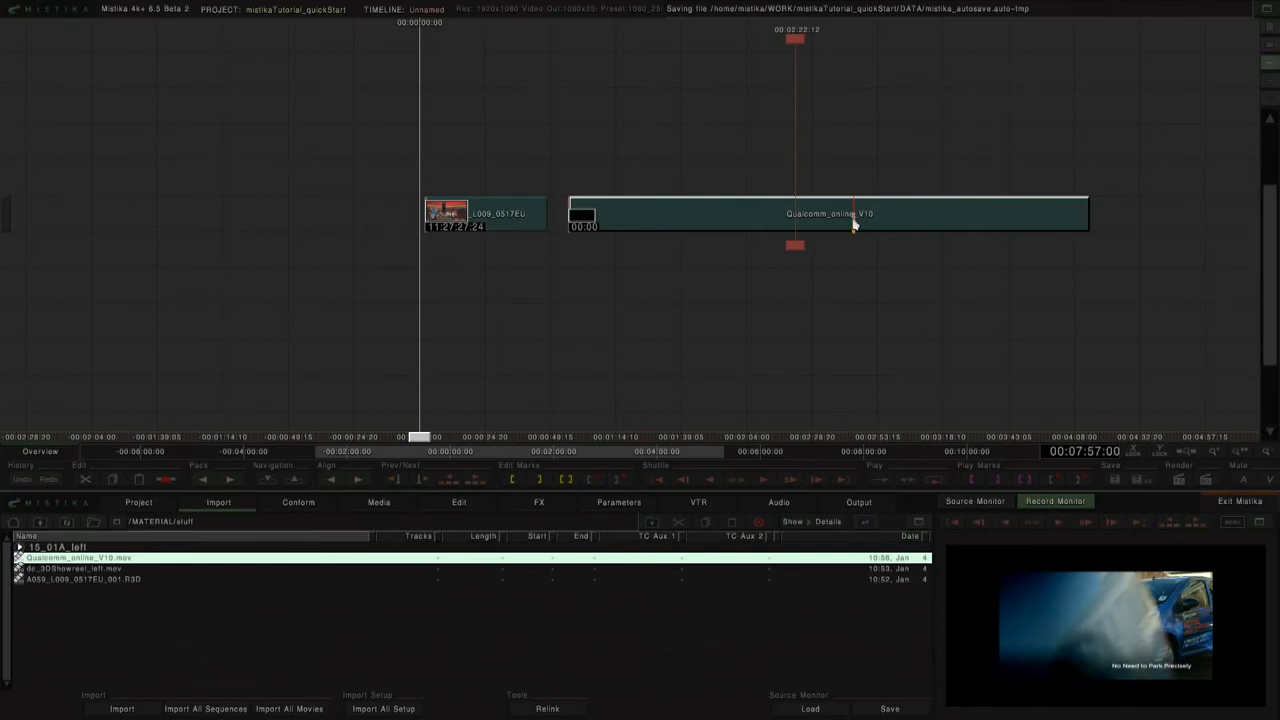
{"action": "mouse_move", "coordinate": [794, 246]}
{"action": "left_mouse_down"}
{"action": "mouse_move", "coordinate": [762, 252]}
{"action": "mouse_move", "coordinate": [773, 256]}
{"action": "left_mouse_up"}
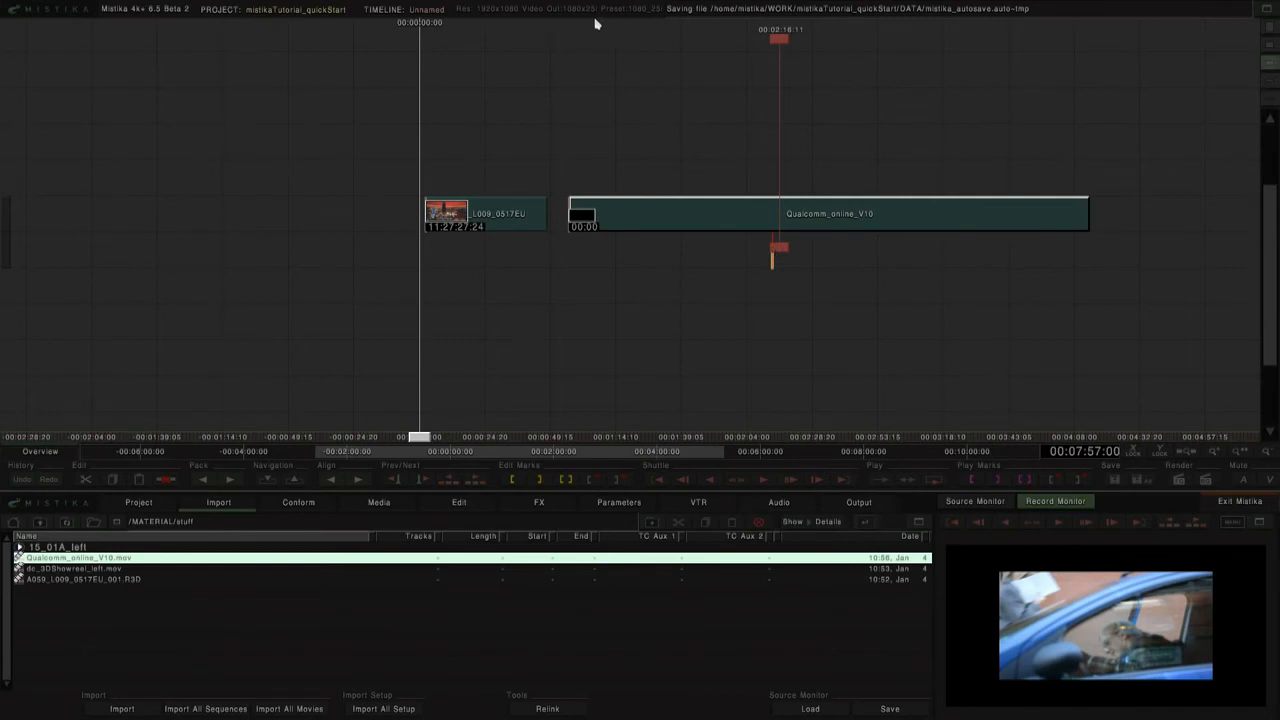
{"action": "left_click", "coordinate": [533, 508]}
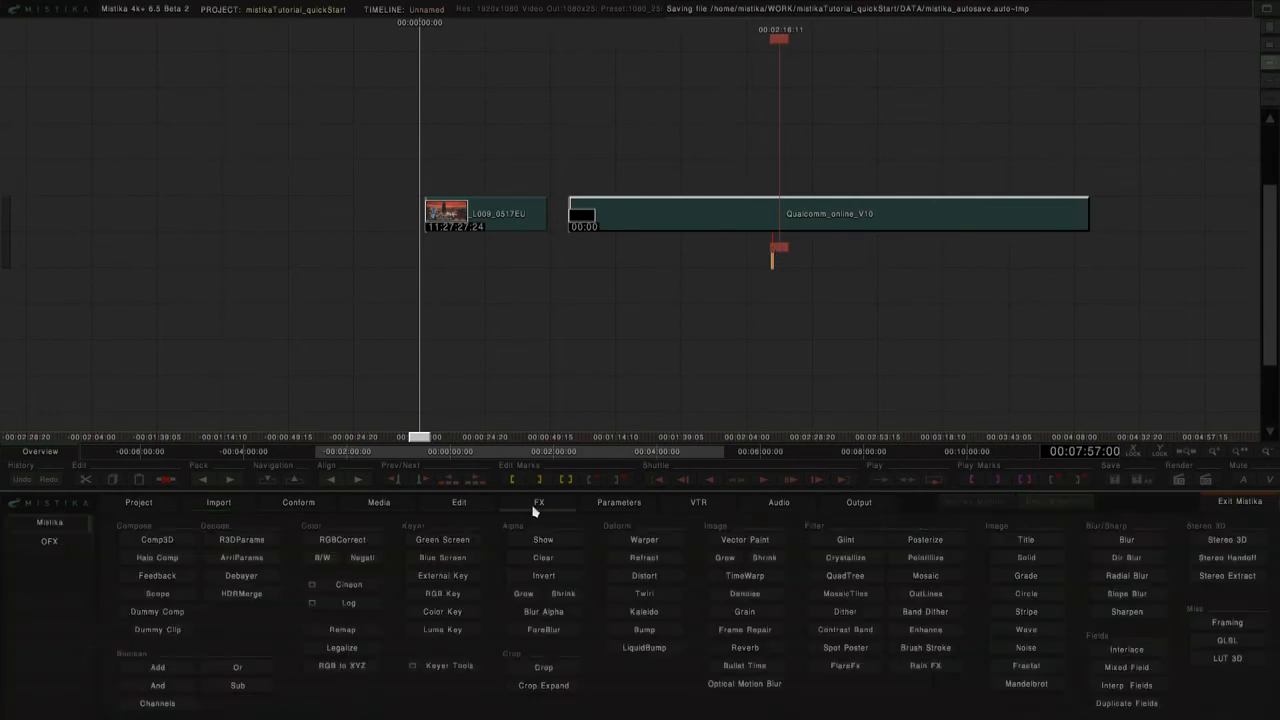
{"action": "left_click", "coordinate": [1211, 625]}
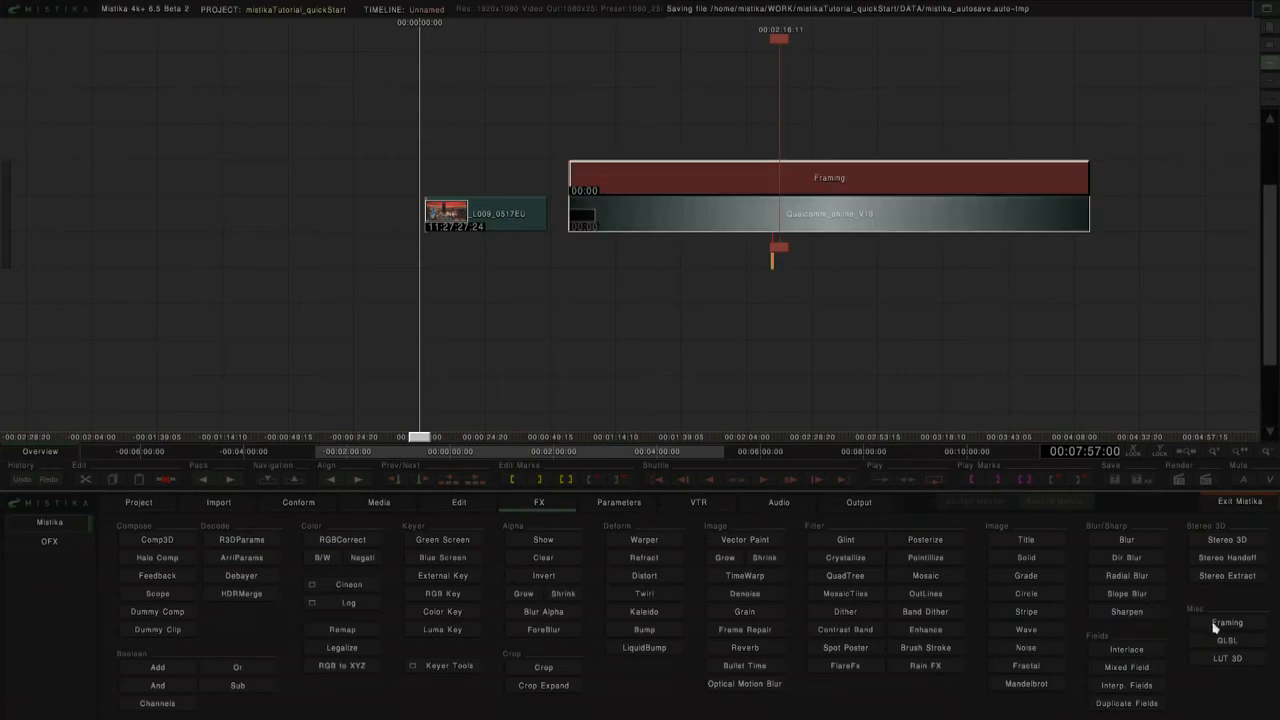
Open the Framing effect's parameters, set Result Size As to Project and return to the timeline.
{"action": "double_click", "coordinate": [862, 188]}
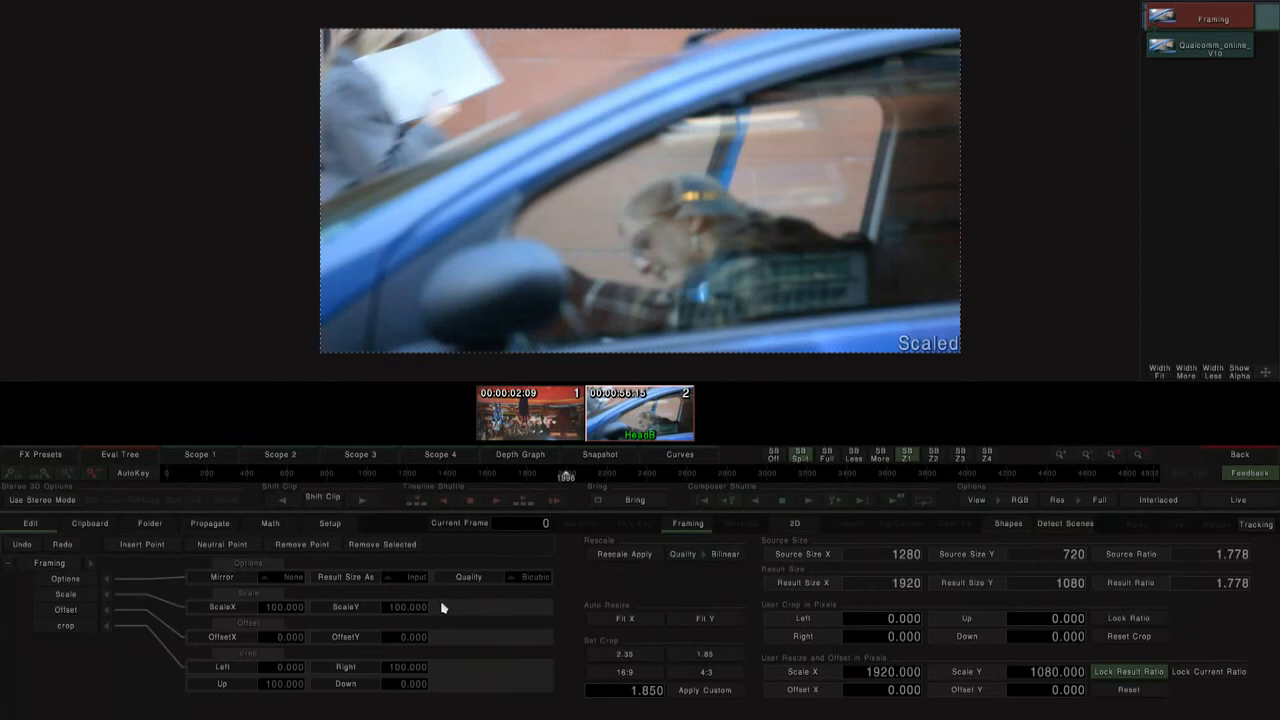
{"action": "left_click", "coordinate": [388, 580]}
{"action": "left_click", "coordinate": [400, 568]}
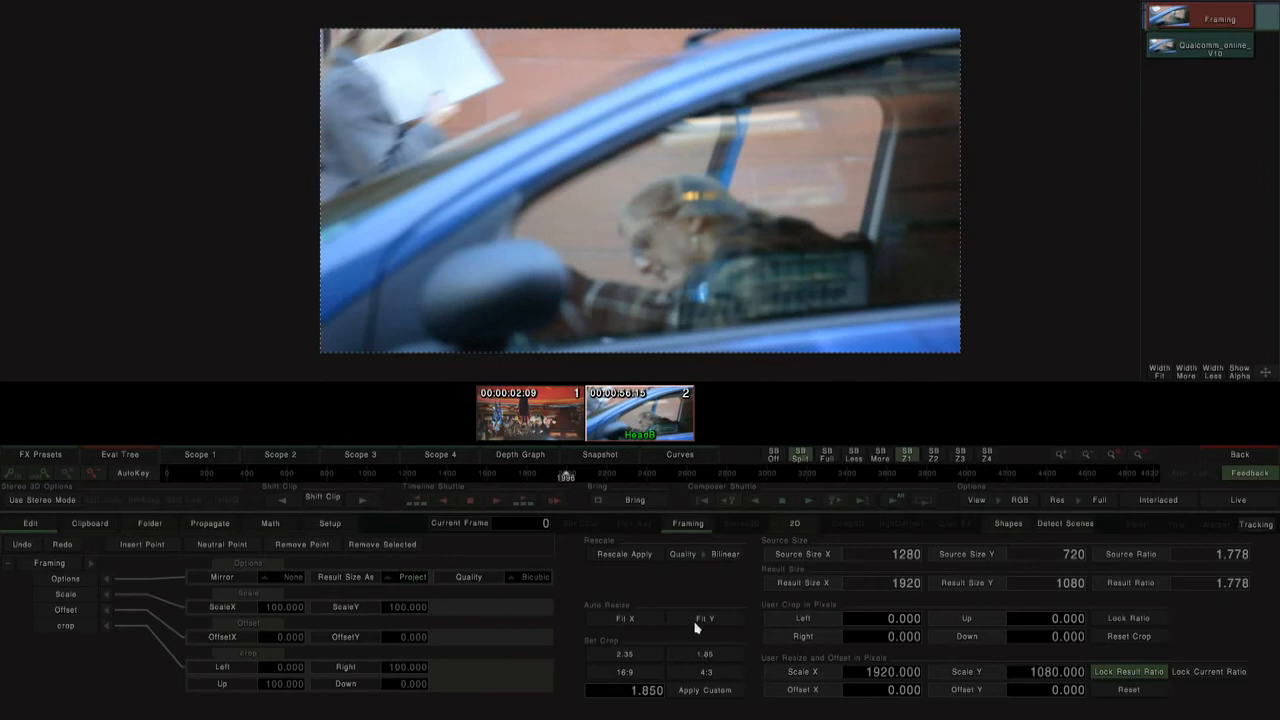
{"action": "left_click", "coordinate": [751, 309]}
{"action": "left_click", "coordinate": [1244, 453]}
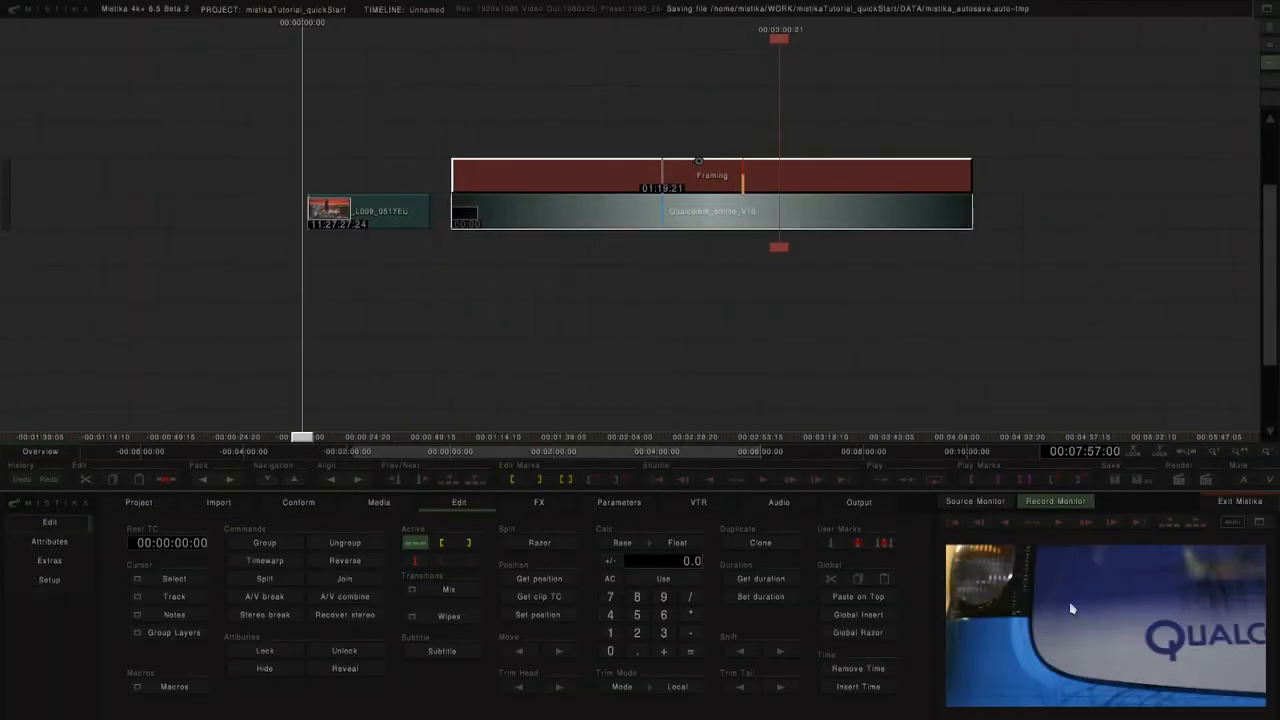
Compare the Qualcomm_online_V10 clip below and above the Framing effect with the playhead, and play back the framed version.
{"action": "mouse_move", "coordinate": [775, 38]}
{"action": "left_mouse_down"}
{"action": "mouse_move", "coordinate": [766, 214]}
{"action": "mouse_move", "coordinate": [1034, 216]}
{"action": "mouse_move", "coordinate": [770, 224]}
{"action": "mouse_move", "coordinate": [791, 218]}
{"action": "left_mouse_up"}
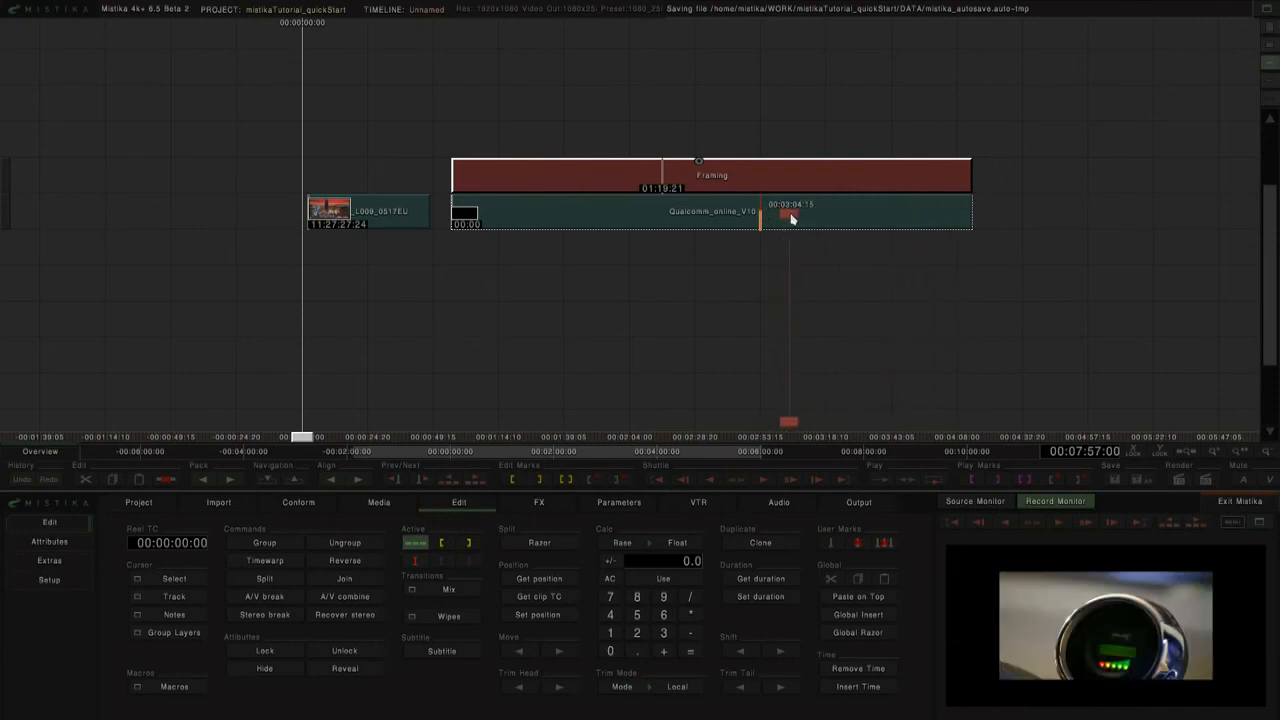
{"action": "mouse_move", "coordinate": [791, 218]}
{"action": "left_mouse_down"}
{"action": "mouse_move", "coordinate": [789, 178]}
{"action": "mouse_move", "coordinate": [634, 178]}
{"action": "mouse_move", "coordinate": [671, 163]}
{"action": "left_mouse_up"}
{"action": "key", "text": "space"}
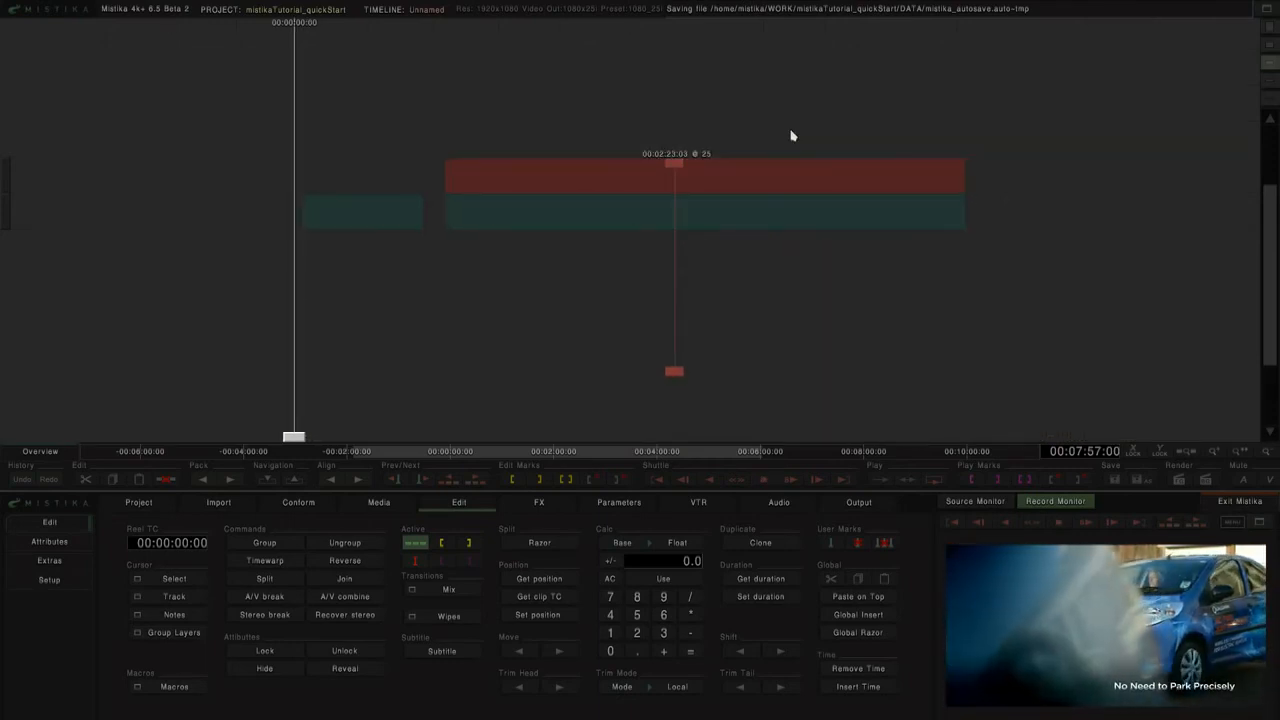
{"action": "key", "text": "space"}
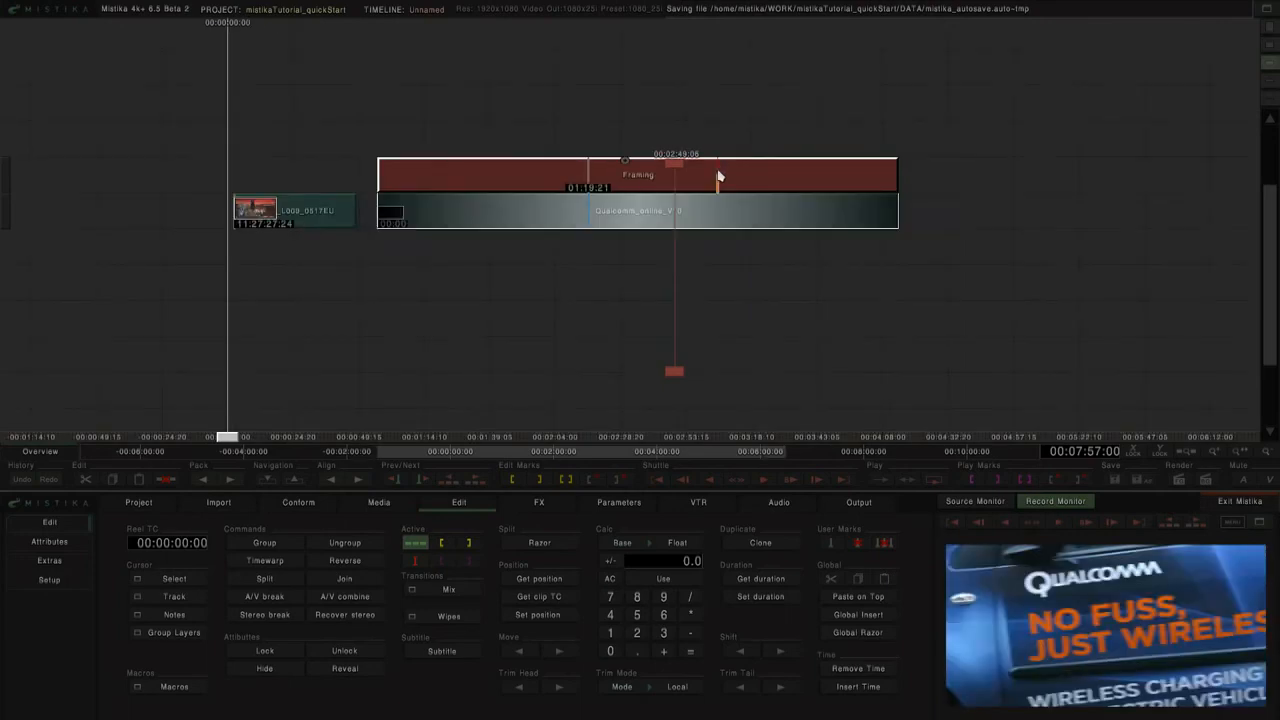
Place the edit cursor after the Qualcomm_online_V10 clip and scrub through the Blackpool EXR sequence from the 15_01A_left folder in the source preview.
{"action": "left_click_drag", "start_coordinate": [906, 109], "coordinate": [670, 111]}
{"action": "left_click", "coordinate": [698, 213]}
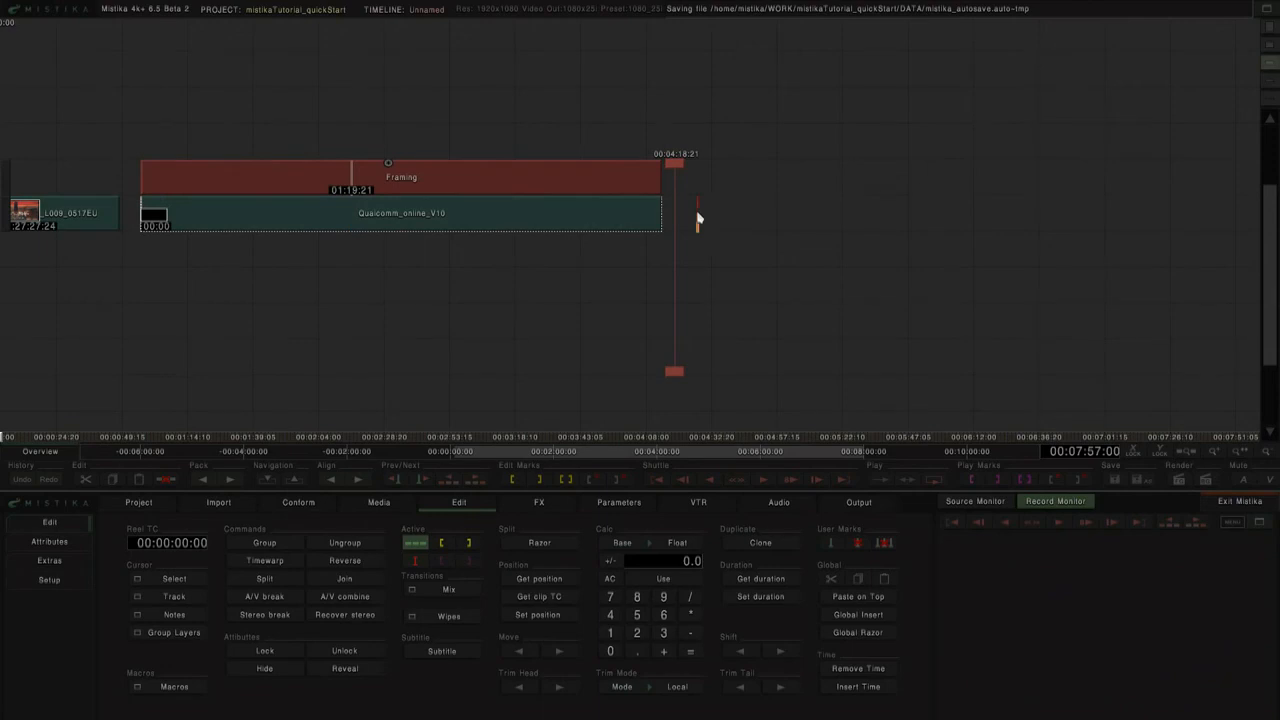
{"action": "left_click", "coordinate": [218, 504]}
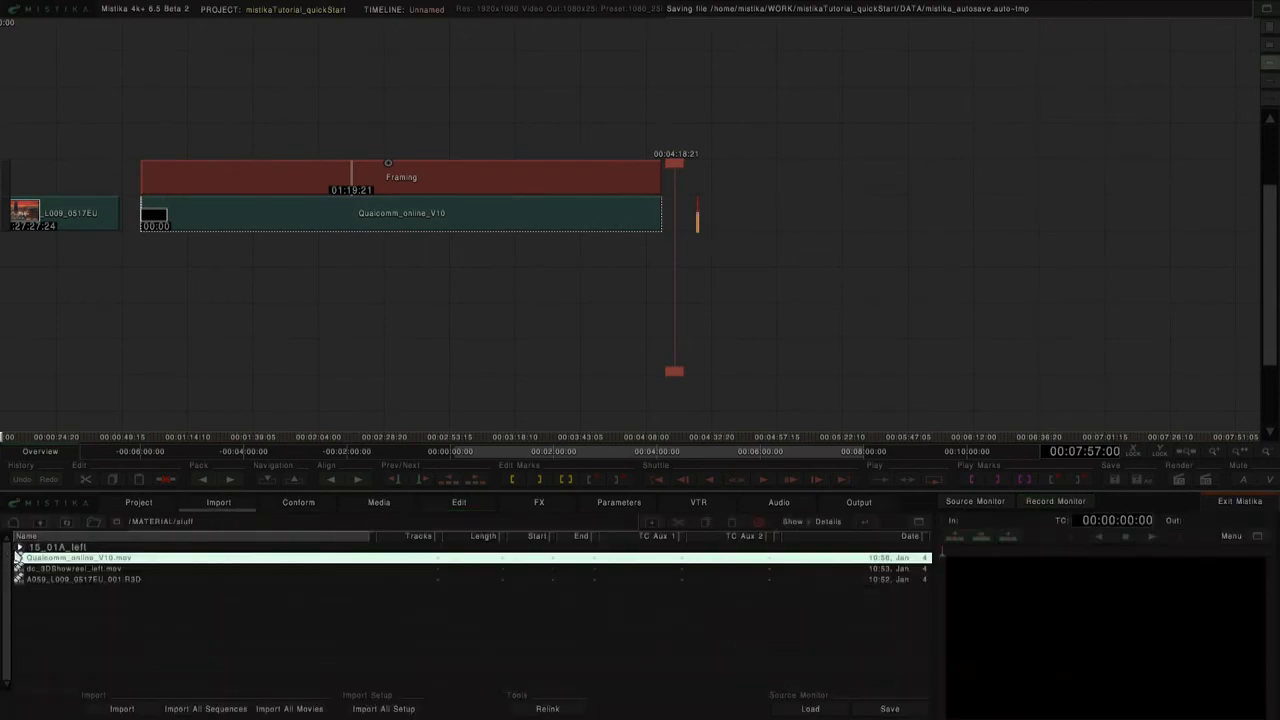
{"action": "left_click", "coordinate": [19, 548]}
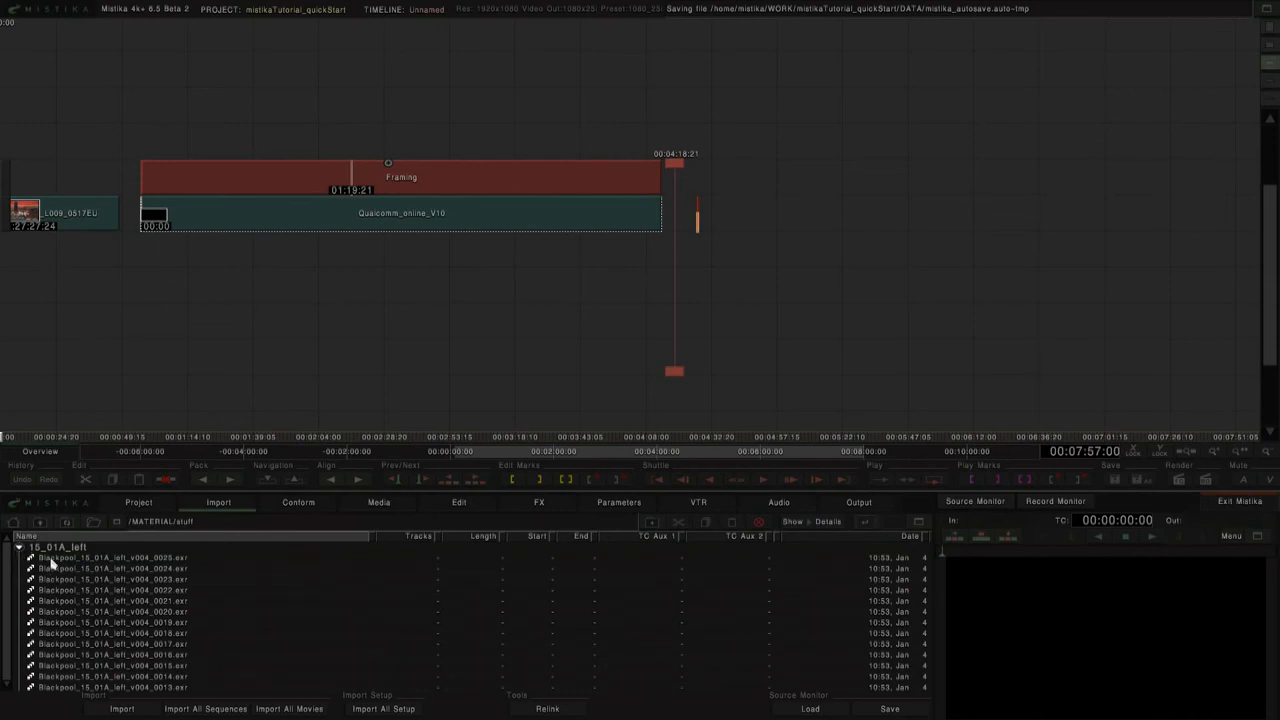
{"action": "left_click", "coordinate": [51, 560]}
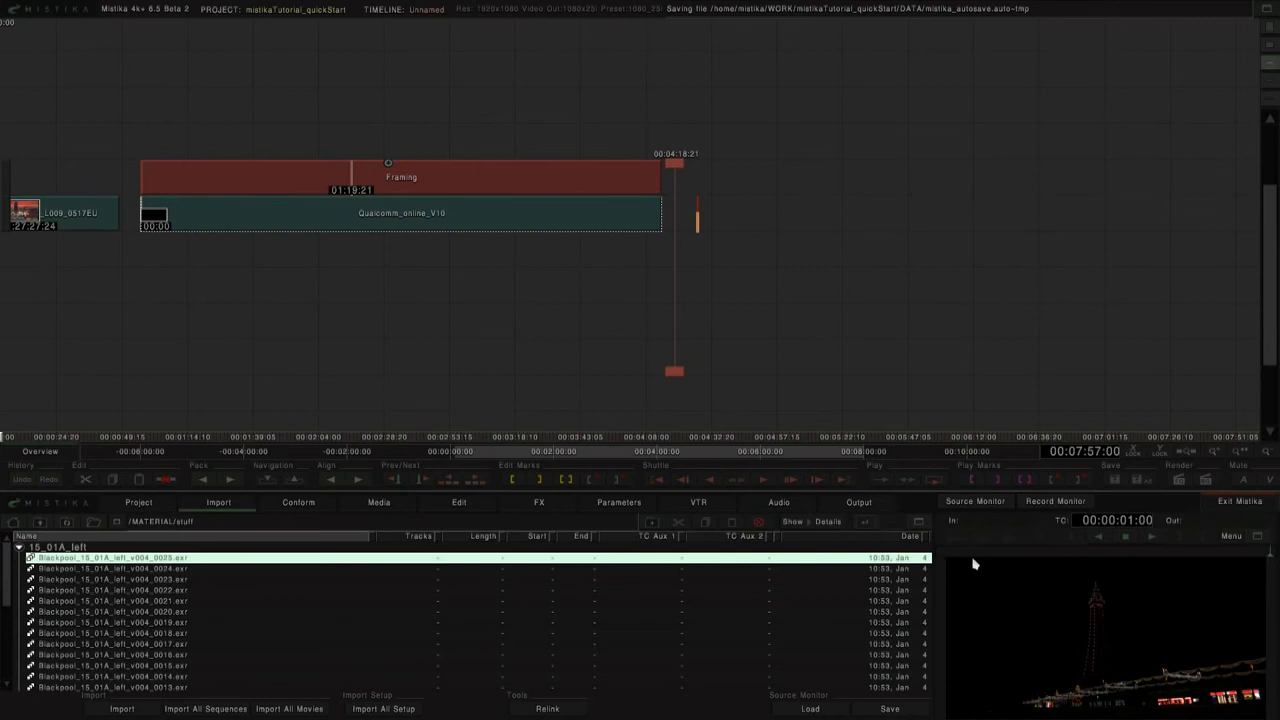
{"action": "mouse_move", "coordinate": [1269, 554]}
{"action": "left_mouse_down"}
{"action": "mouse_move", "coordinate": [887, 572]}
{"action": "mouse_move", "coordinate": [1134, 562]}
{"action": "left_mouse_up"}
Import the Blackpool EXR frames into the timeline, linked as a progressive sequence named Blackpool_15_01A_left_v004.
{"action": "left_click", "coordinate": [176, 579]}
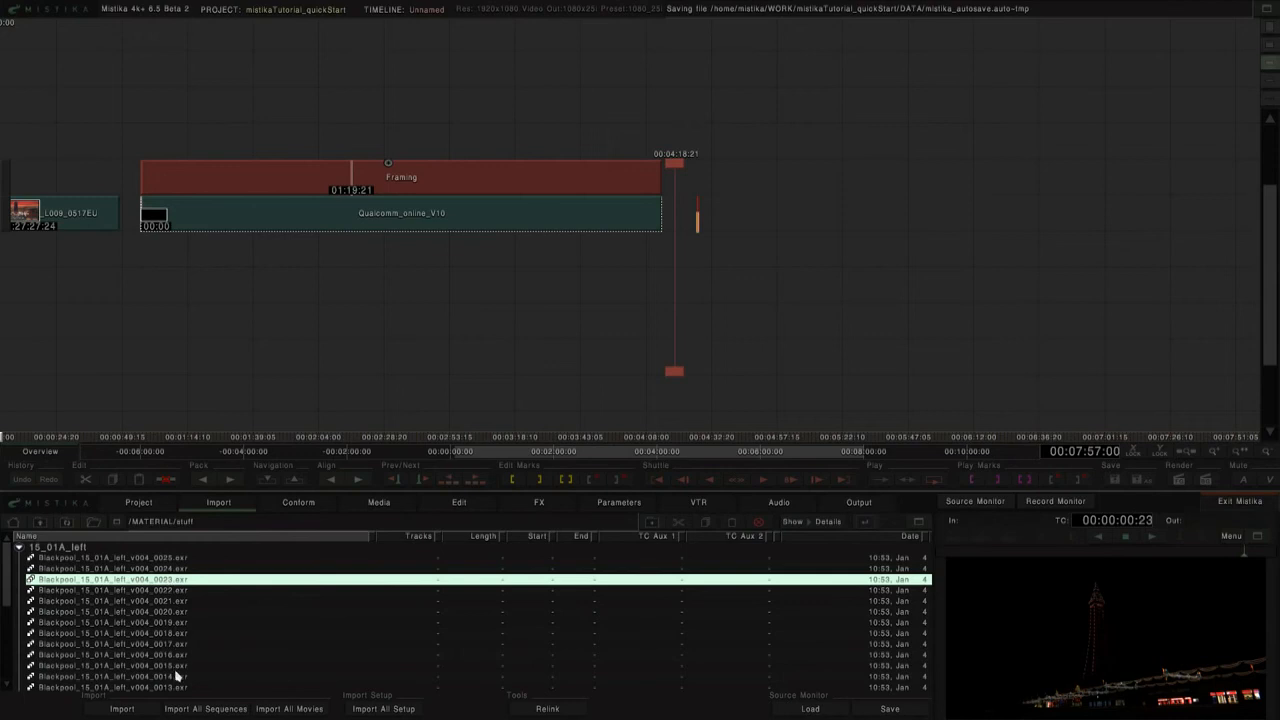
{"action": "double_click", "coordinate": [168, 587]}
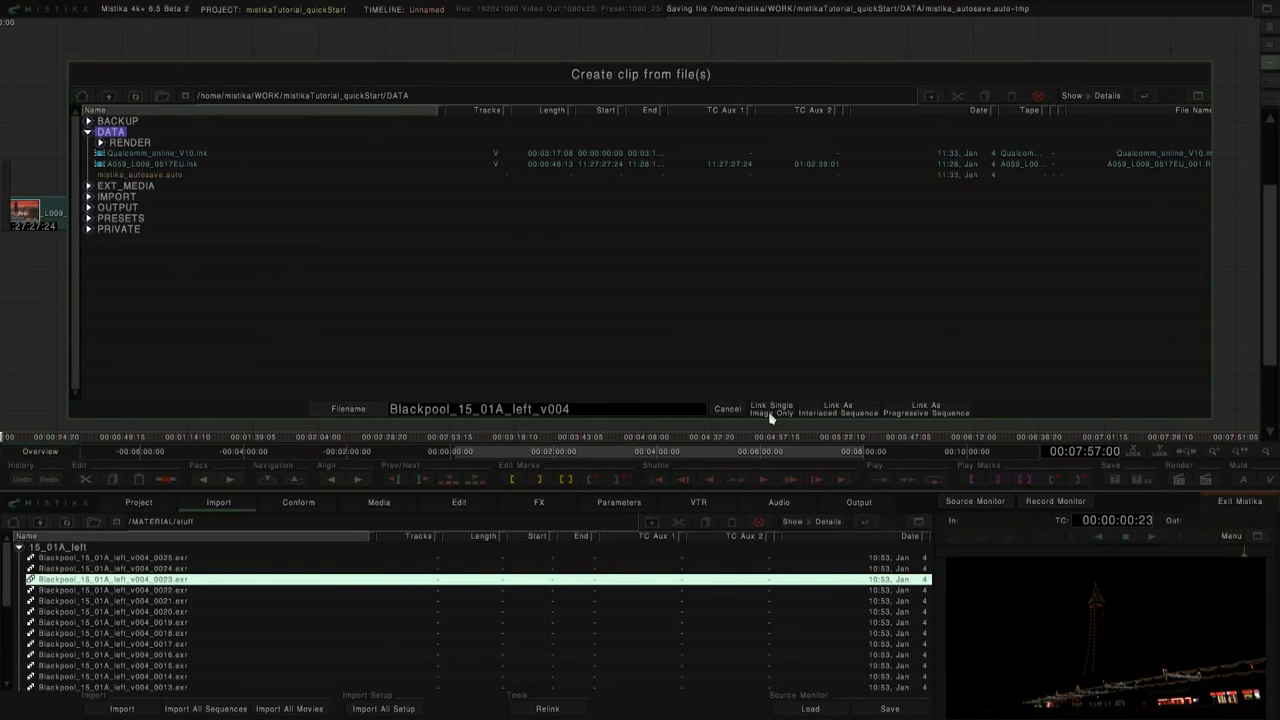
{"action": "left_click", "coordinate": [938, 420]}
{"action": "scroll", "coordinate": [765, 300], "scroll_direction": "up", "scroll_amount": 6}
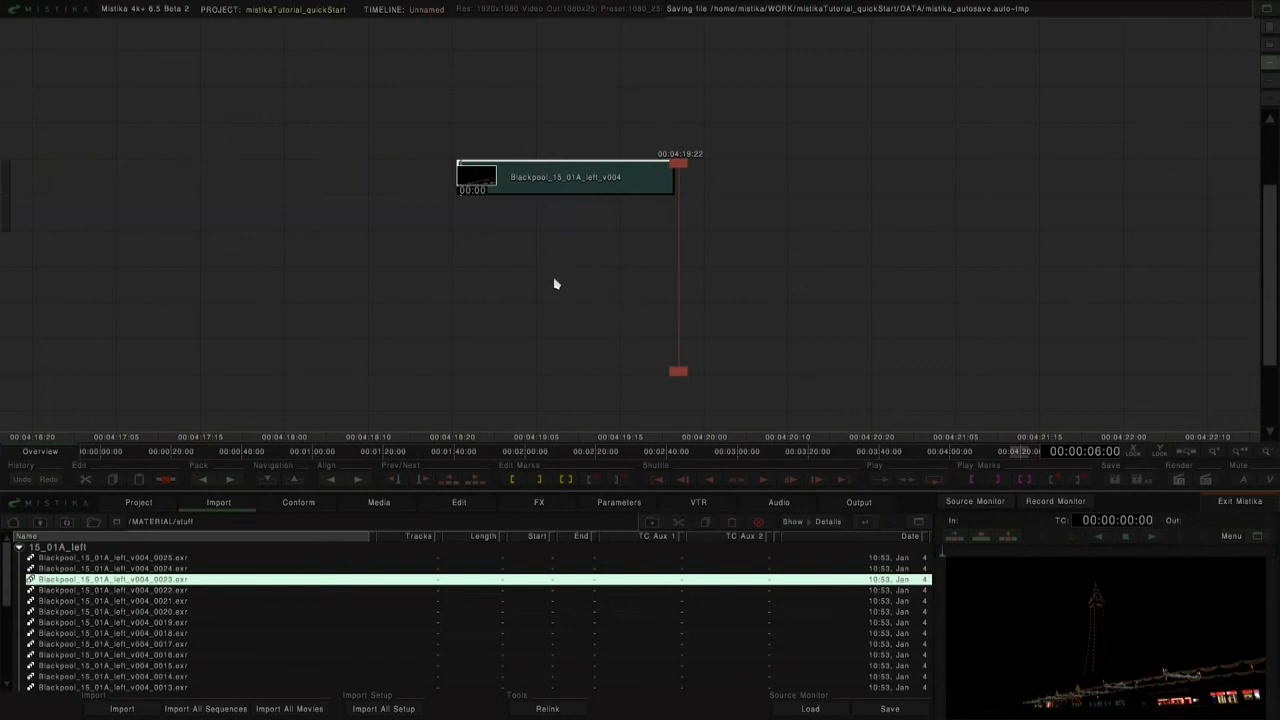
Inspect the Blackpool_15_01A_left_v004 clip, and place the playhead at 00:04:20:05 and the edit cursor in the empty area after it.
{"action": "left_click_drag", "start_coordinate": [588, 299], "coordinate": [634, 305]}
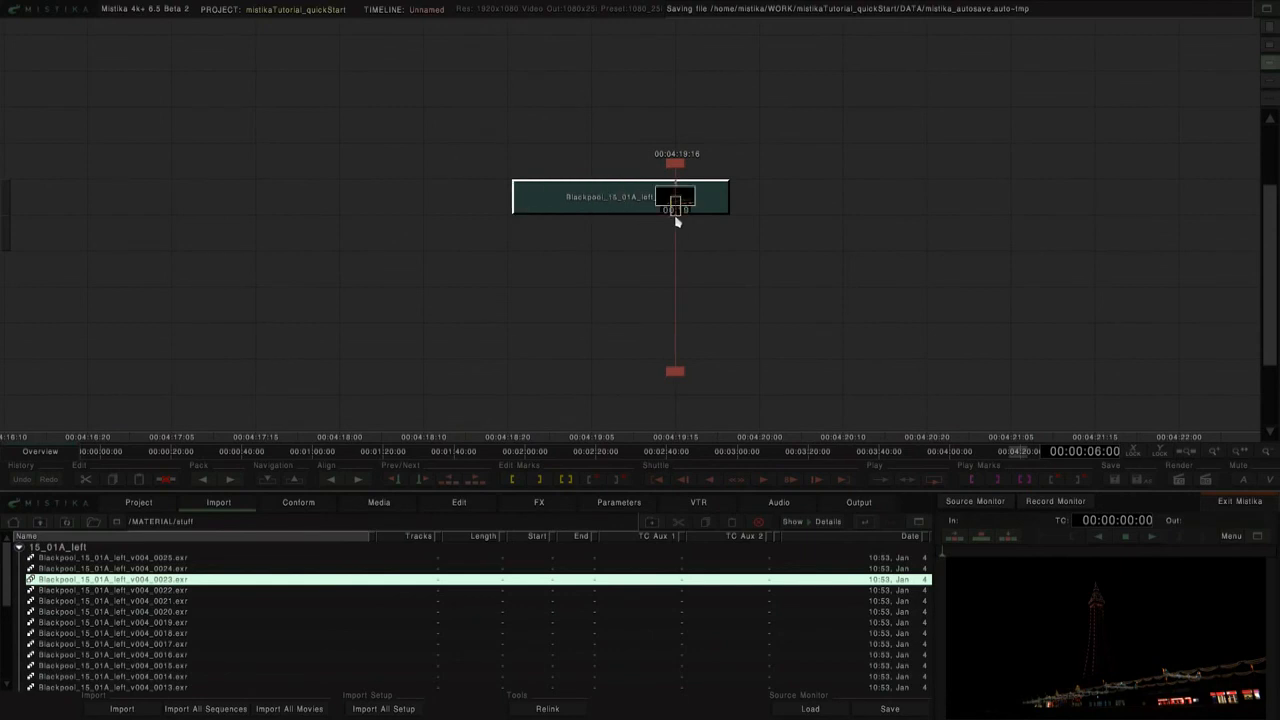
{"action": "left_click", "coordinate": [801, 253]}
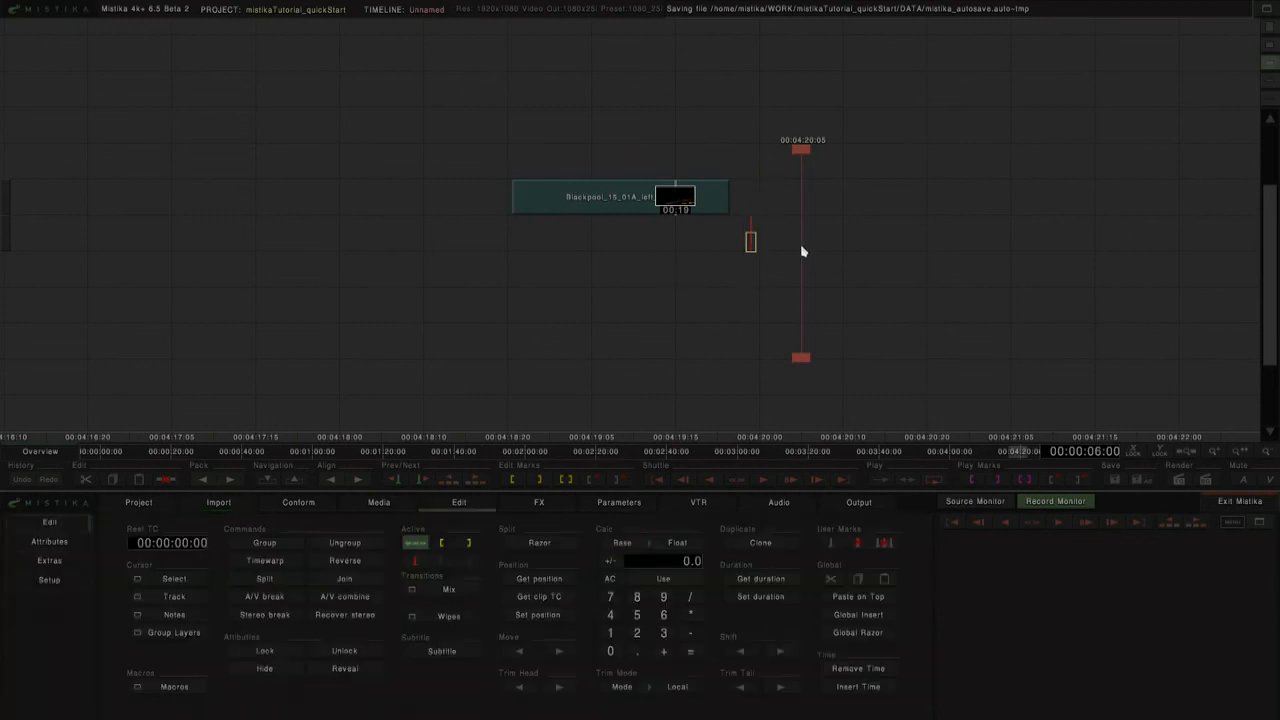
{"action": "left_click", "coordinate": [919, 203]}
Browse the project's DATA media folder in an enlarged file browser, preview the linked clips and restore the browser size.
{"action": "left_click", "coordinate": [384, 503]}
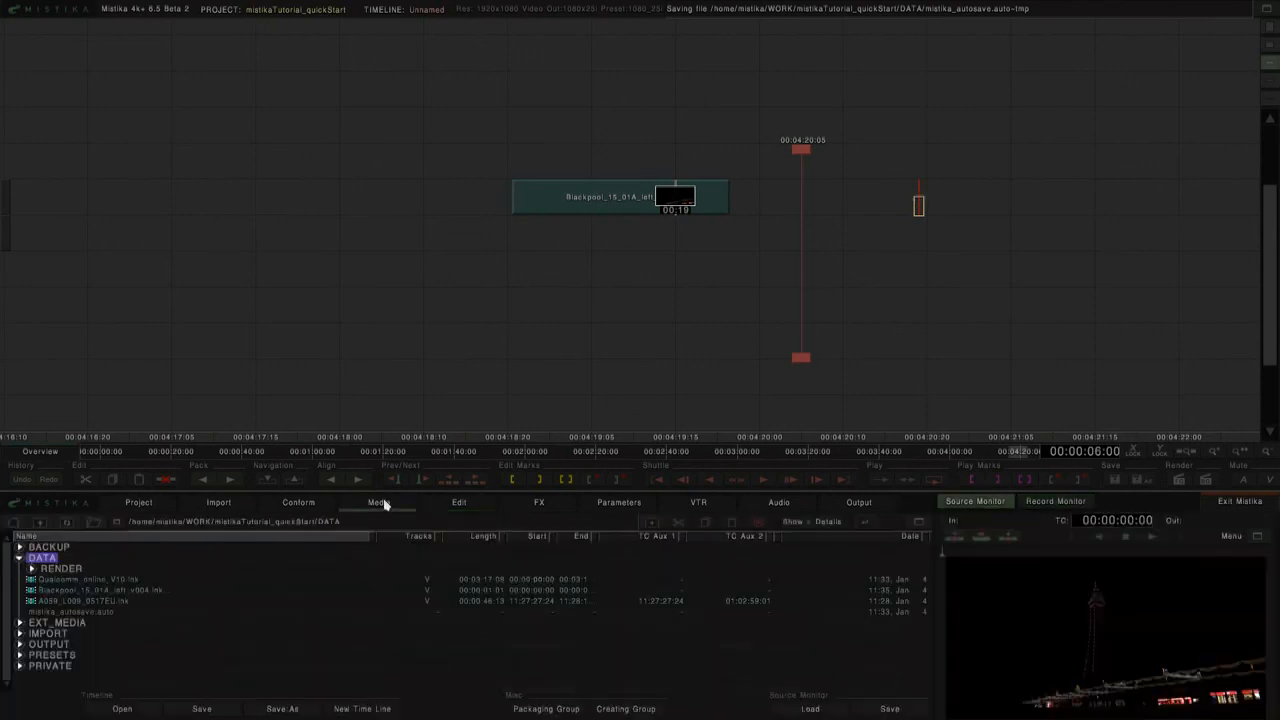
{"action": "left_click", "coordinate": [918, 522]}
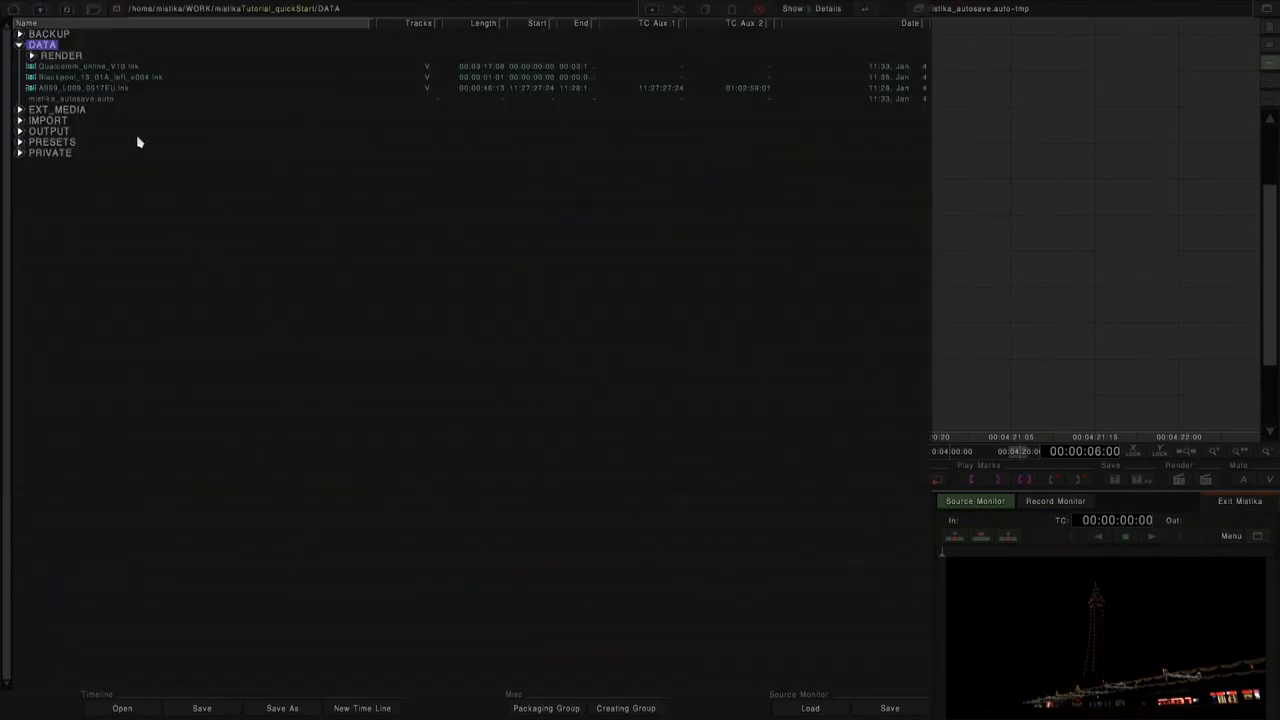
{"action": "left_click", "coordinate": [71, 68]}
{"action": "left_click", "coordinate": [76, 79]}
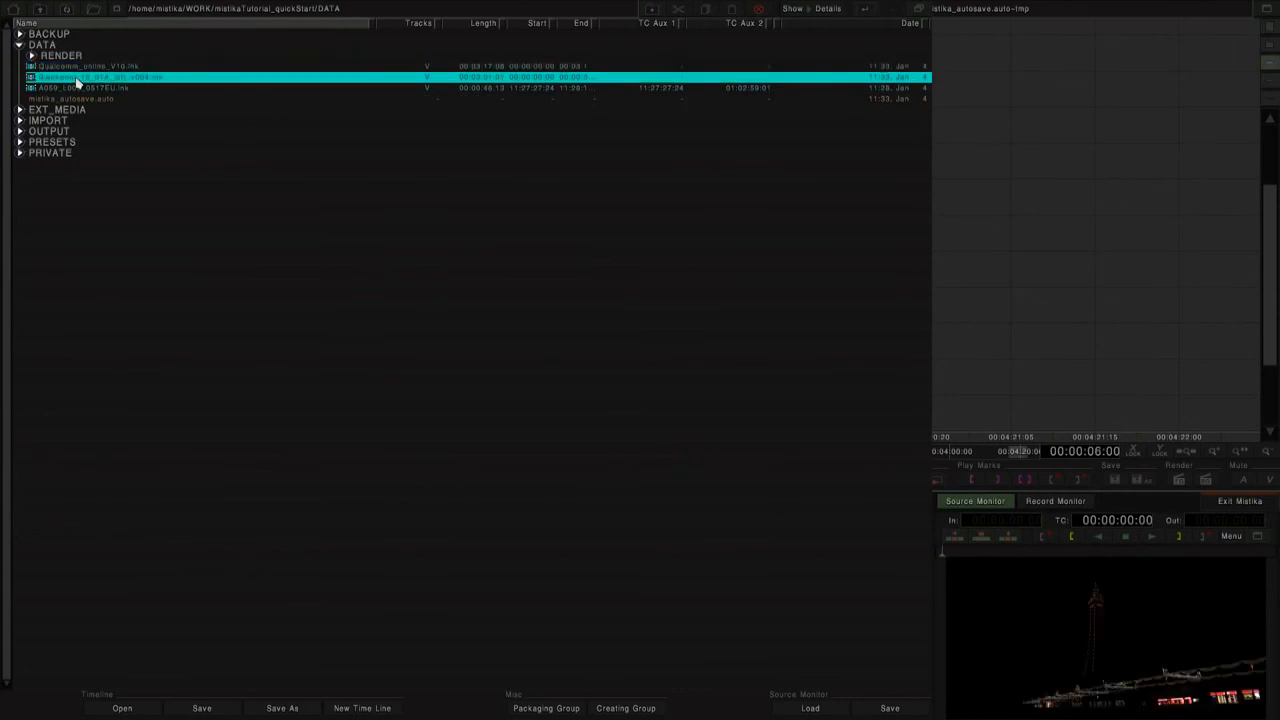
{"action": "left_click", "coordinate": [78, 88]}
{"action": "left_click", "coordinate": [80, 78]}
{"action": "left_click", "coordinate": [85, 67]}
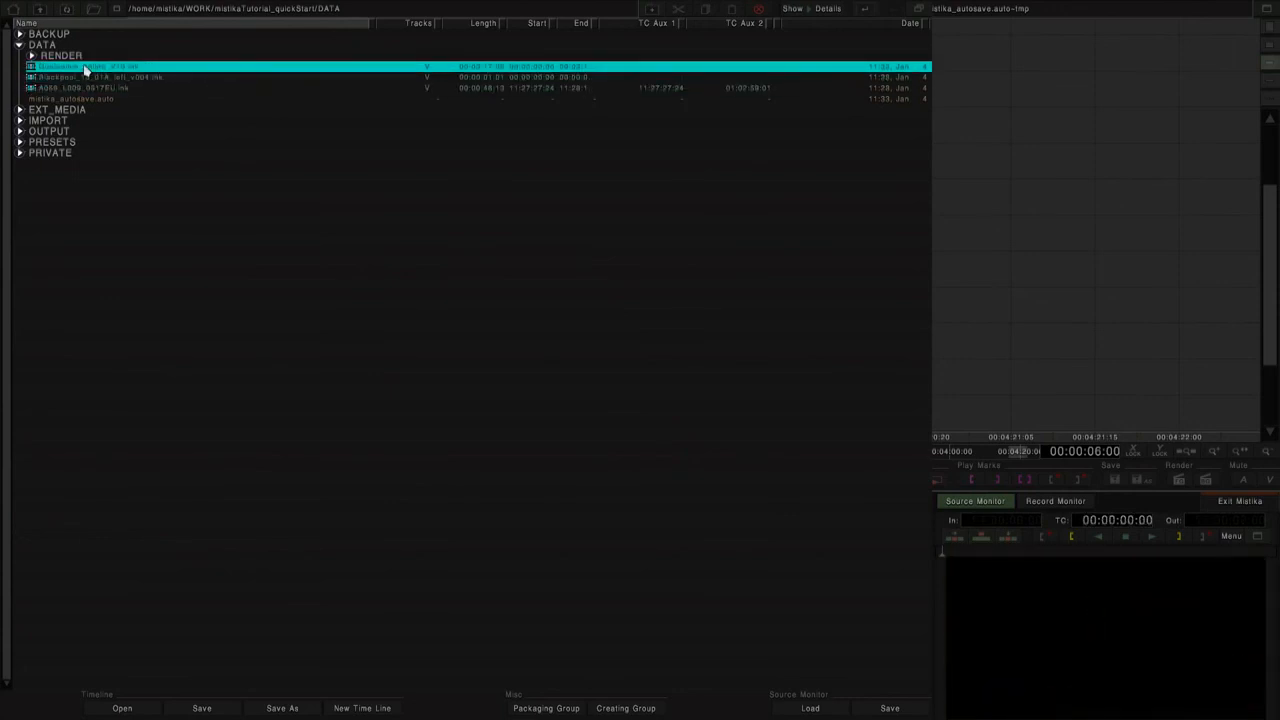
{"action": "left_click", "coordinate": [919, 10]}
Delete all clips and the Framing effect from the timeline.
{"action": "left_click_drag", "start_coordinate": [793, 266], "coordinate": [917, 245]}
{"action": "left_click", "coordinate": [290, 133]}
{"action": "key", "text": "Delete"}
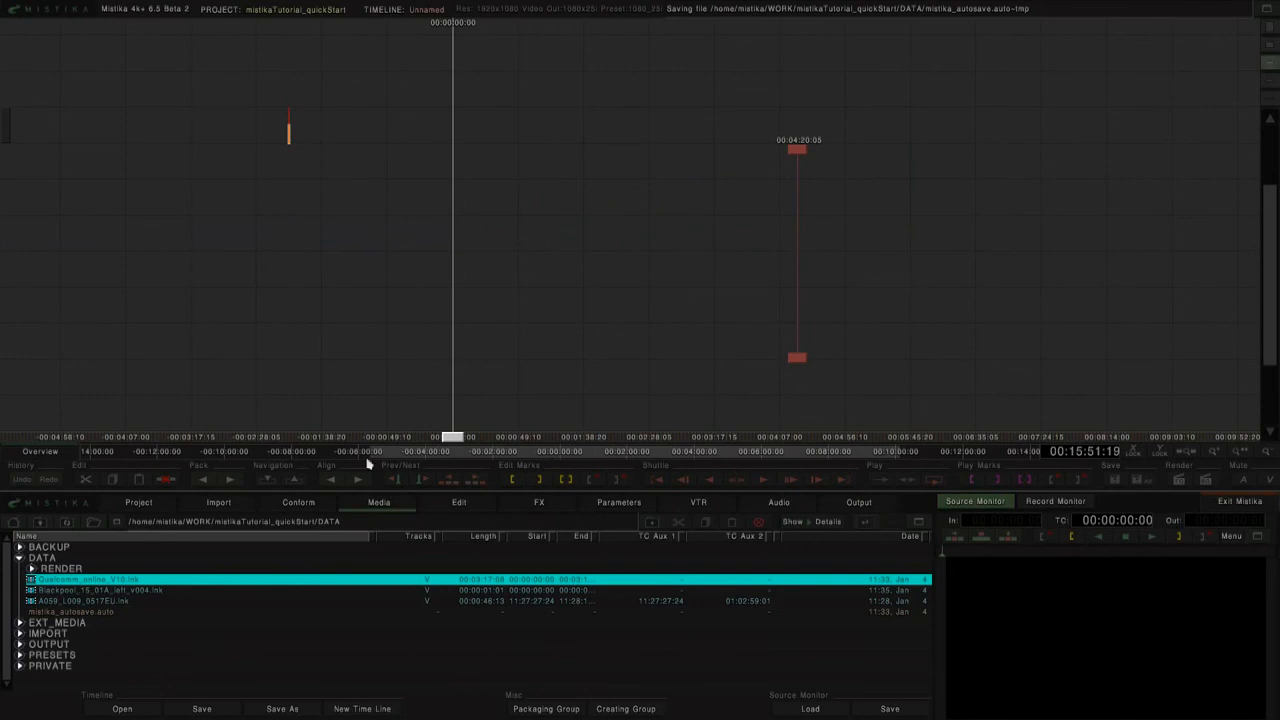
Load A059_L009_0517EU.lnk from the DATA media folder into the emptied timeline.
{"action": "left_click", "coordinate": [105, 591]}
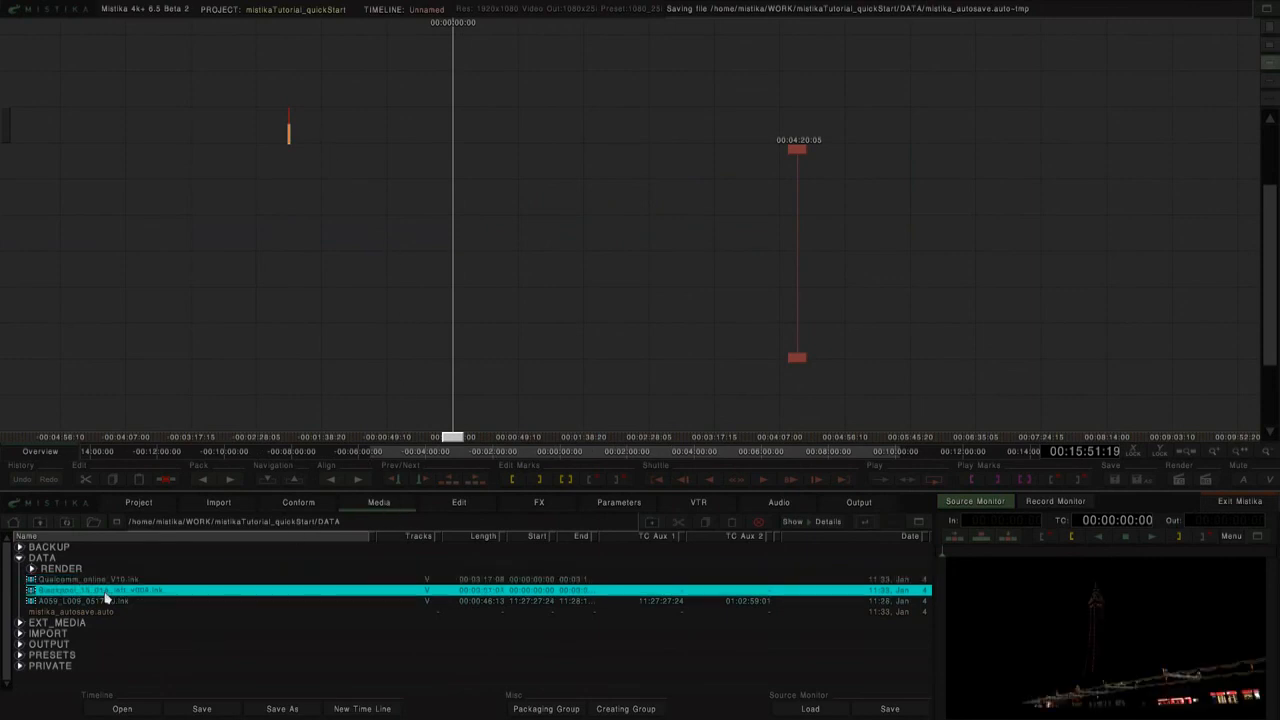
{"action": "left_click", "coordinate": [104, 601]}
{"action": "left_click", "coordinate": [105, 603]}
{"action": "left_click_drag", "start_coordinate": [383, 251], "coordinate": [561, 312]}
{"action": "scroll", "coordinate": [931, 298], "scroll_direction": "up", "scroll_amount": 4}
Load a second instance of A059_L009_0517EU.lnk beside the first clip and move the playhead to -00:00:48:21 to preview it.
{"action": "left_click", "coordinate": [740, 298]}
{"action": "left_click_drag", "start_coordinate": [977, 264], "coordinate": [762, 262]}
{"action": "left_click", "coordinate": [849, 225]}
{"action": "double_click", "coordinate": [84, 603]}
{"action": "left_click_drag", "start_coordinate": [931, 374], "coordinate": [816, 310]}
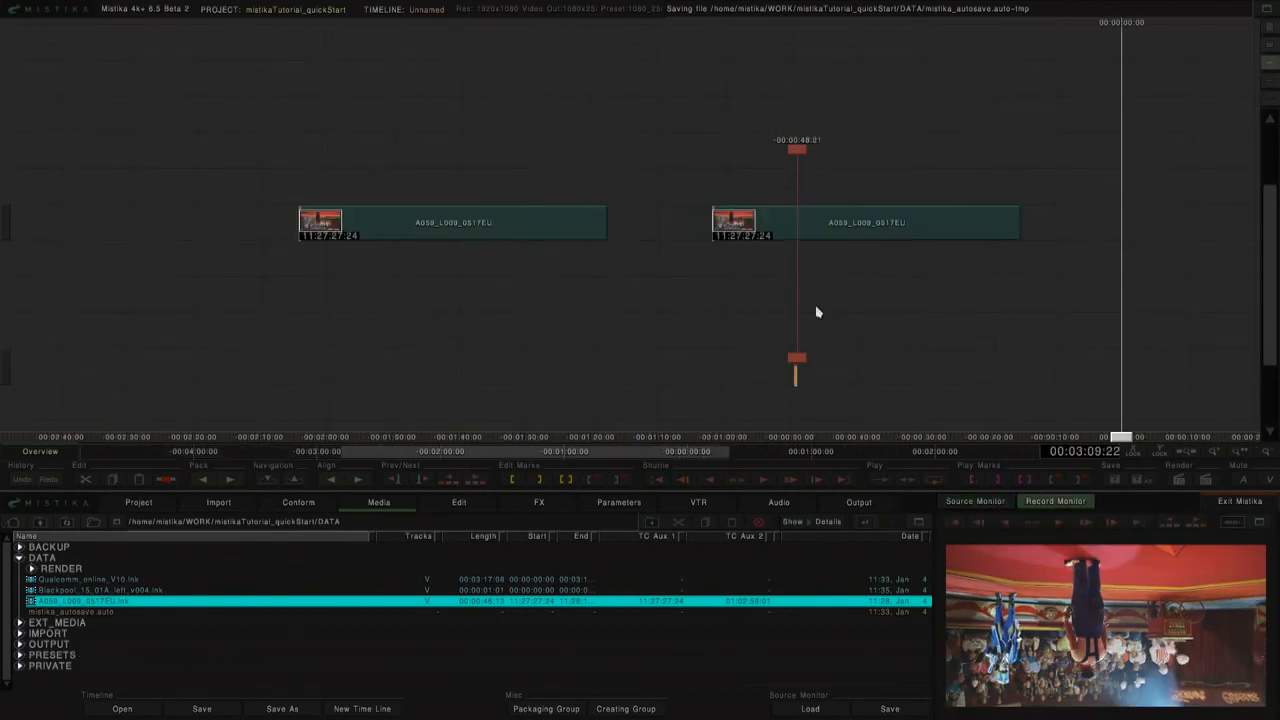